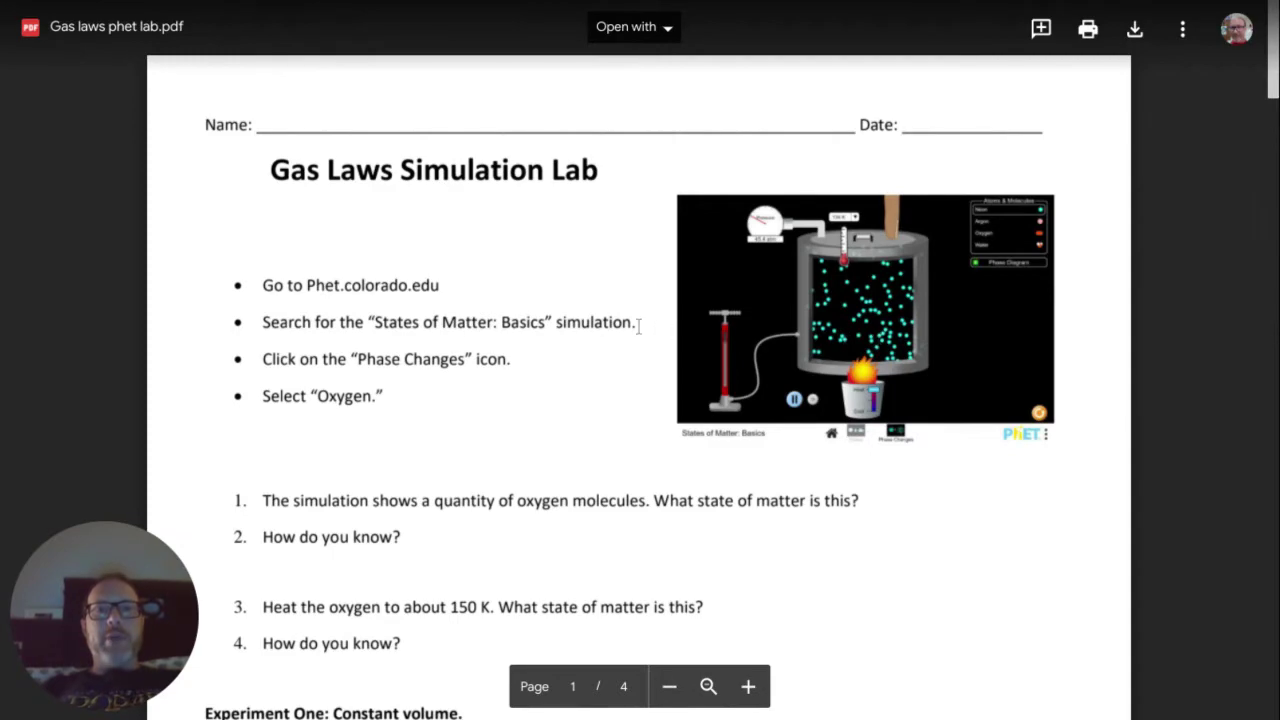
Skim the lab worksheet's first page, open the Phase Changes screen of States of Matter: Basics, and select Oxygen
{"action": "scroll", "coordinate": [638, 325], "scroll_direction": "down", "scroll_amount": 5}
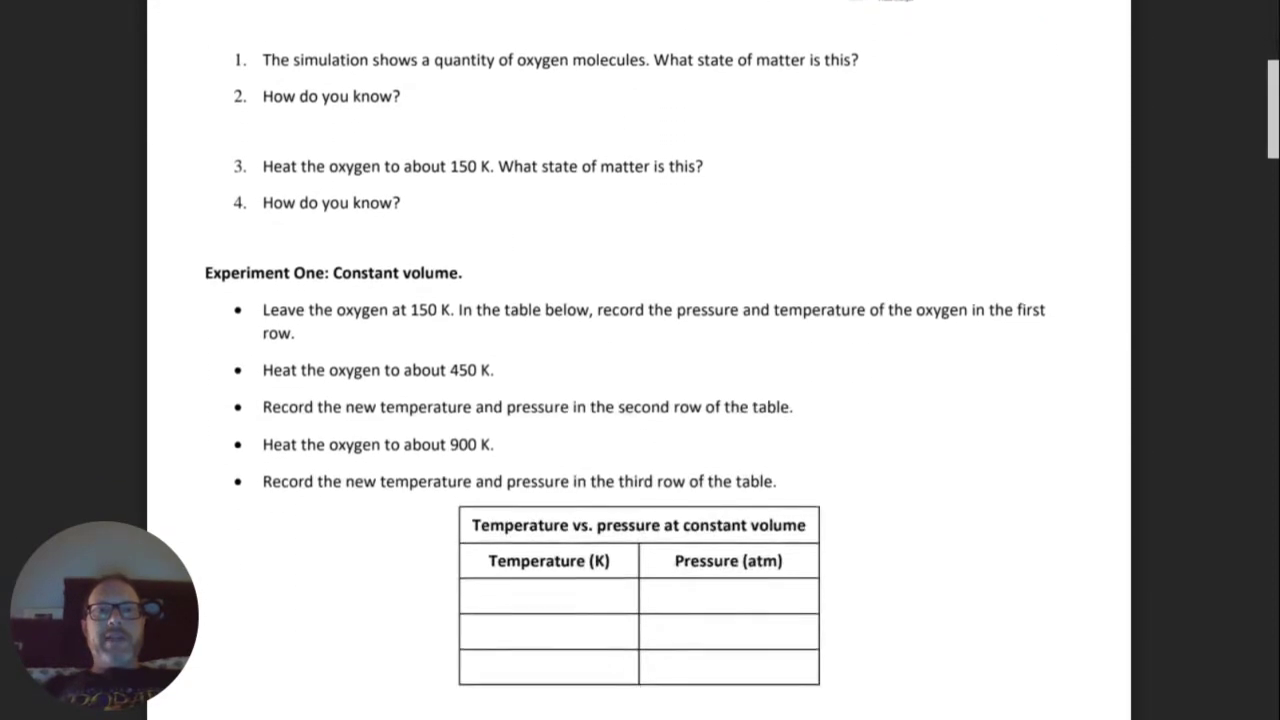
{"action": "scroll", "coordinate": [638, 360], "scroll_direction": "down", "scroll_amount": 2}
{"action": "scroll", "coordinate": [638, 360], "scroll_direction": "up", "scroll_amount": 7}
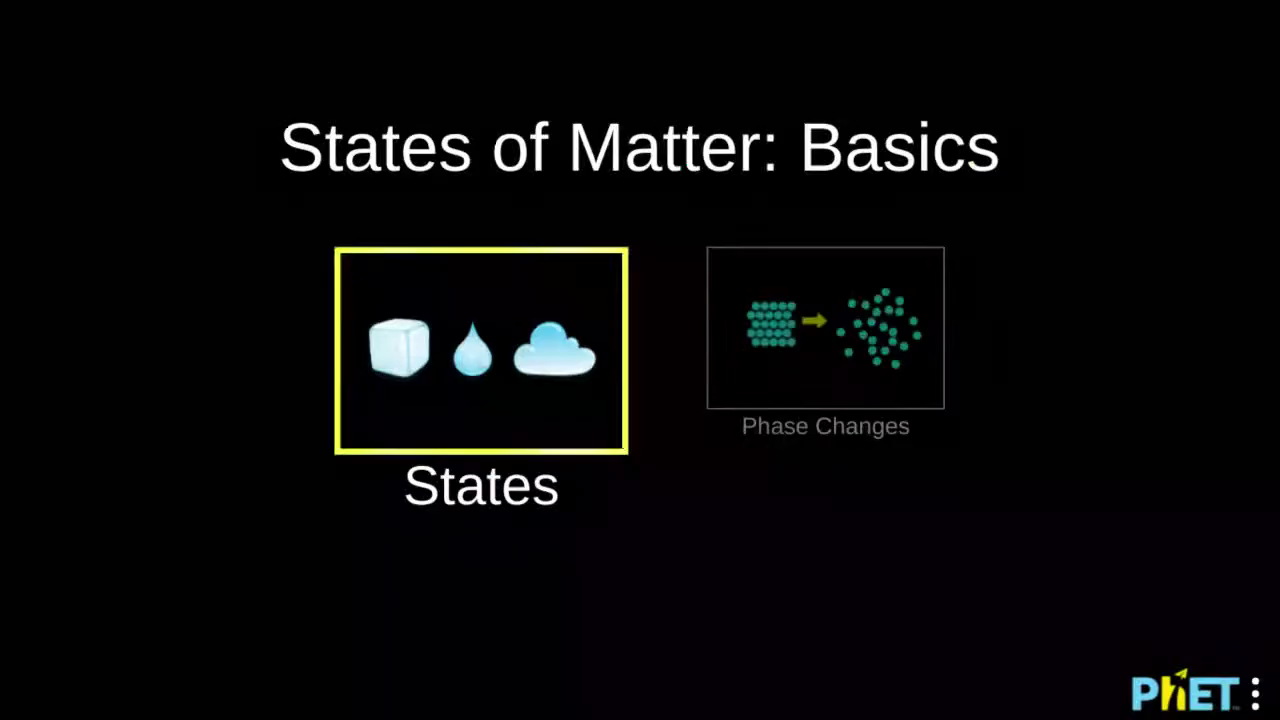
{"action": "left_click", "coordinate": [836, 342]}
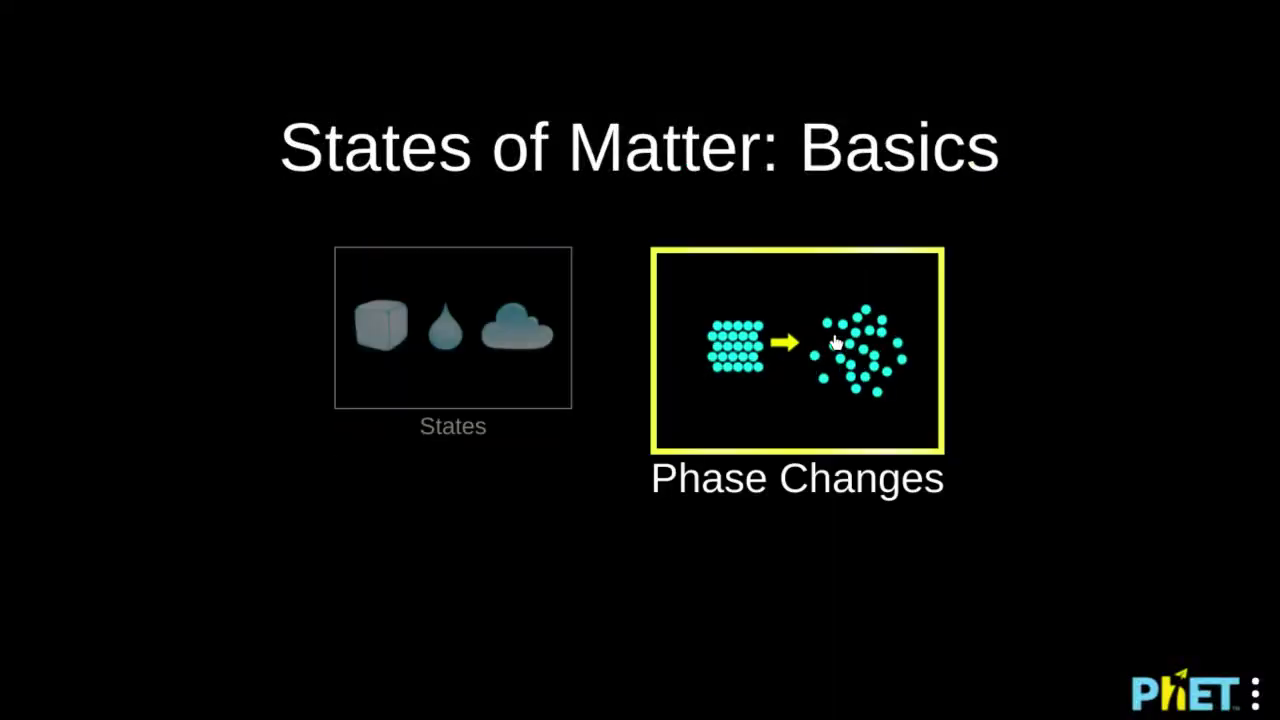
{"action": "left_click", "coordinate": [836, 342]}
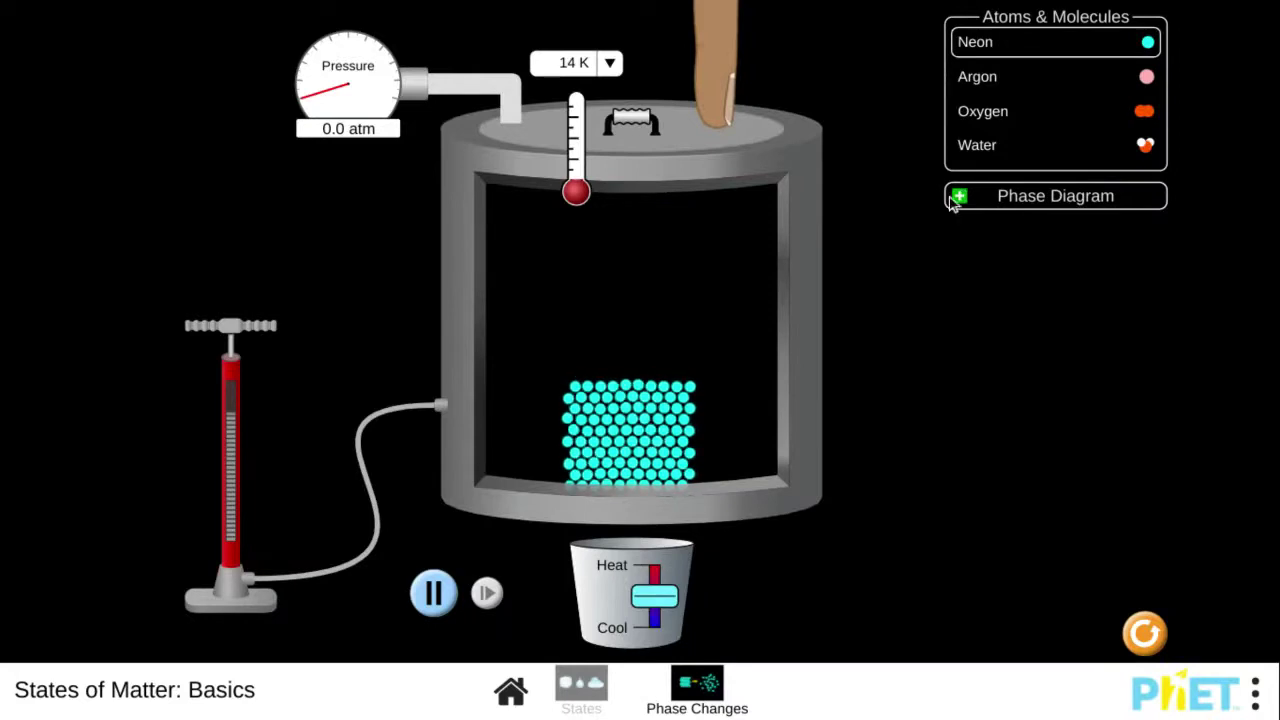
{"action": "left_click", "coordinate": [983, 118]}
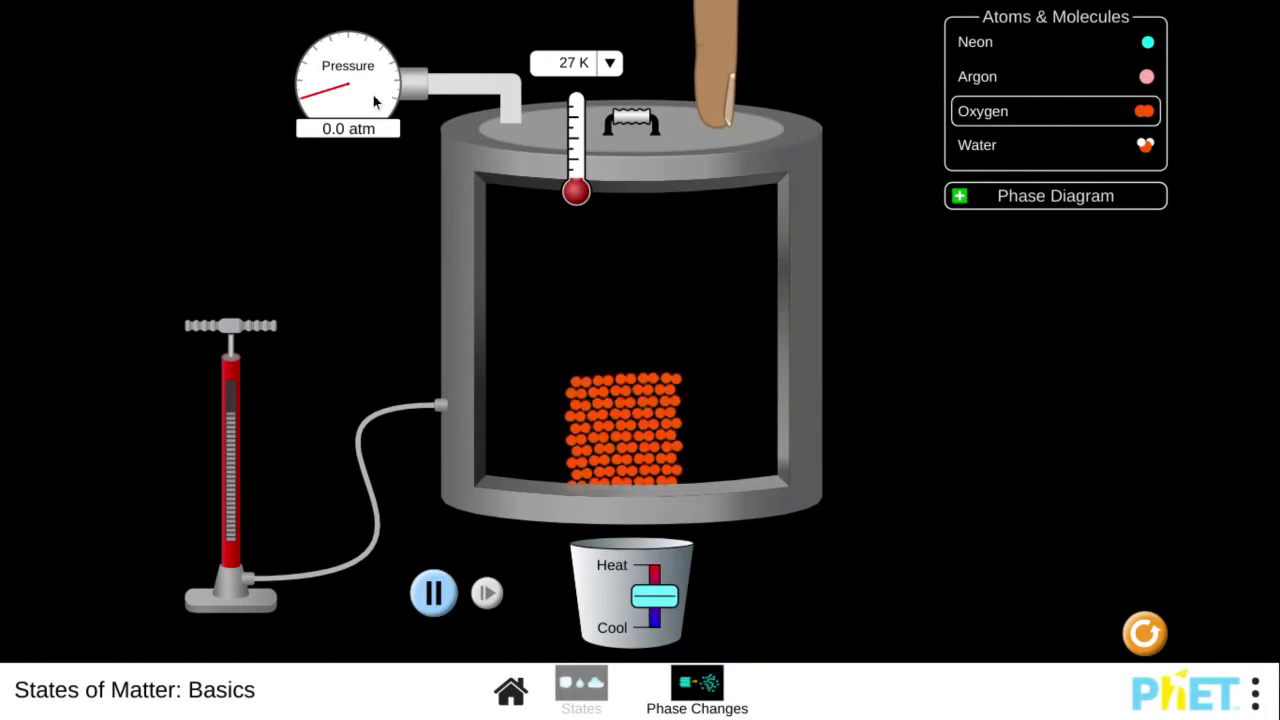
Check the thermometer's temperature unit choices and try out the finger control on the container's lid
{"action": "left_click", "coordinate": [610, 68]}
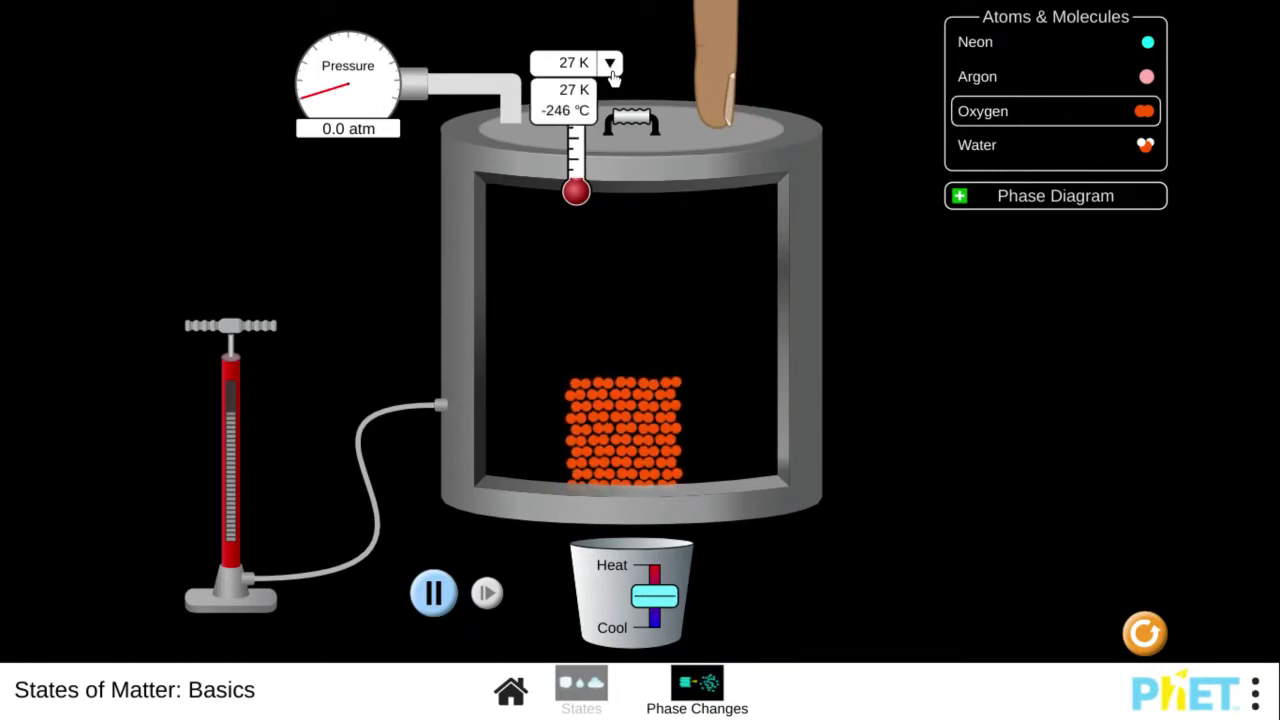
{"action": "left_click", "coordinate": [611, 70]}
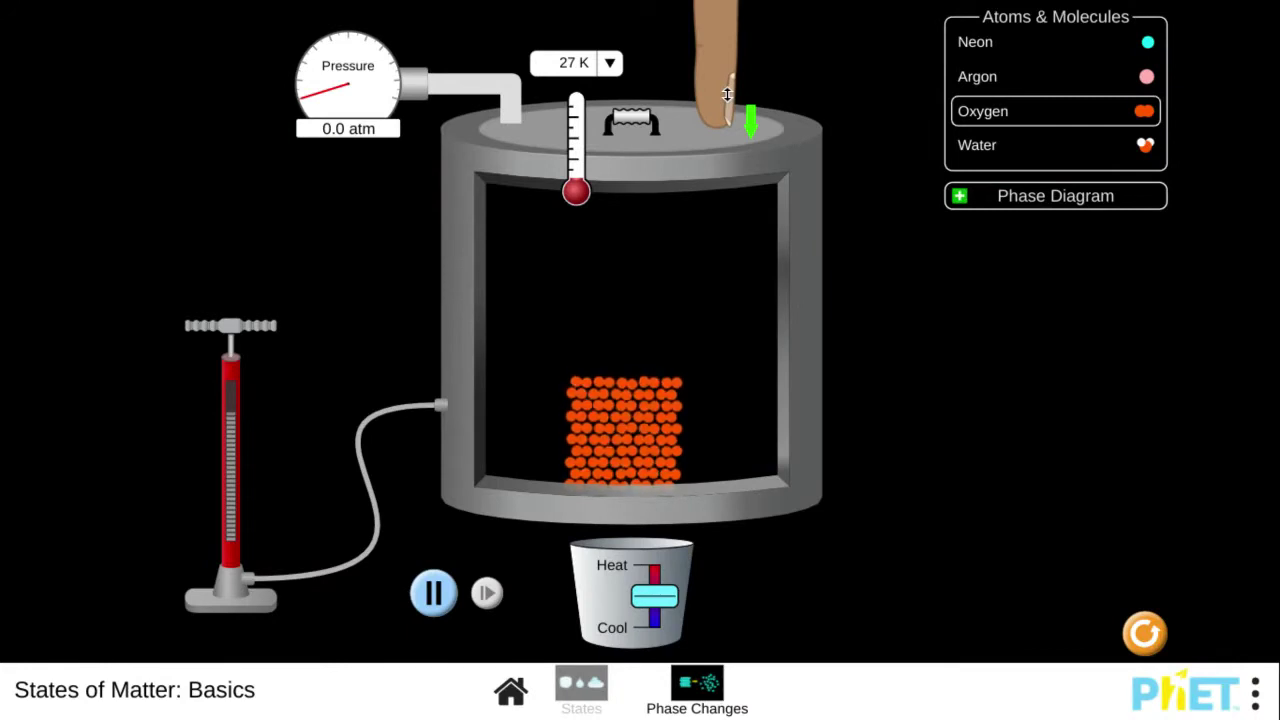
{"action": "left_click_drag", "start_coordinate": [723, 85], "coordinate": [723, 4]}
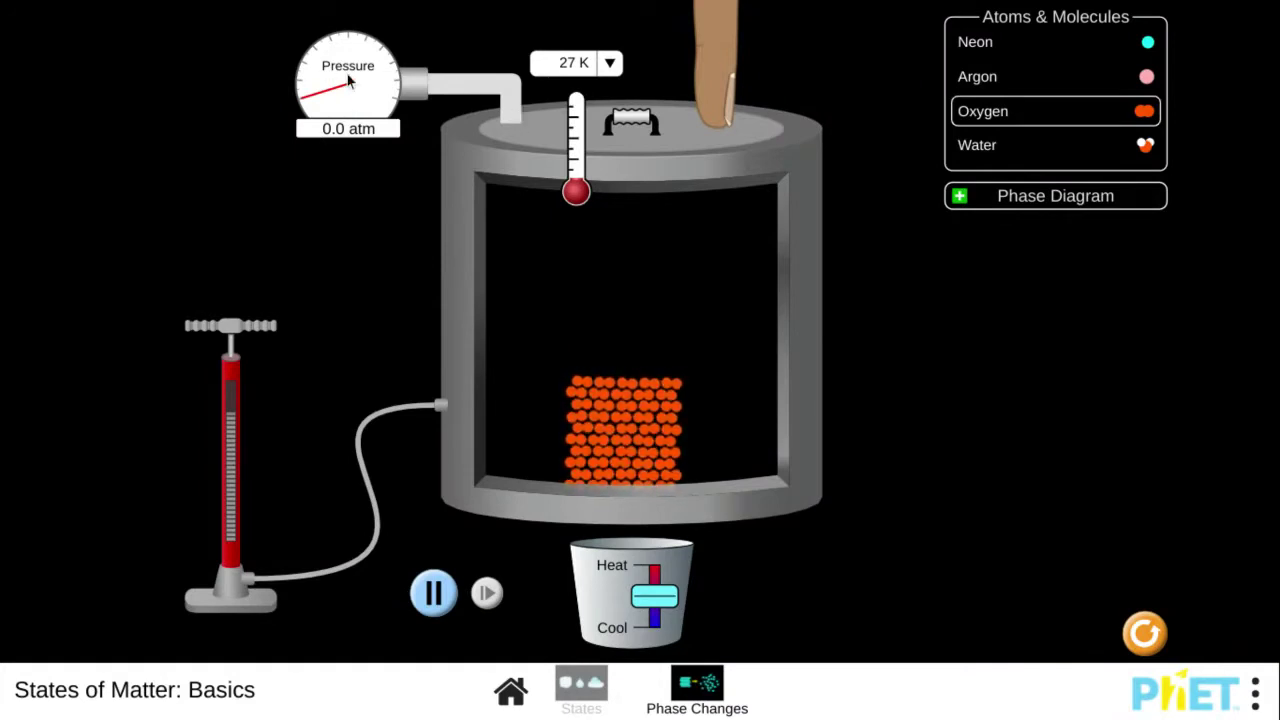
Check the Experiment One instructions, heat the oxygen to 150 K, and pause the simulation
{"action": "key", "text": "alt+Tab"}
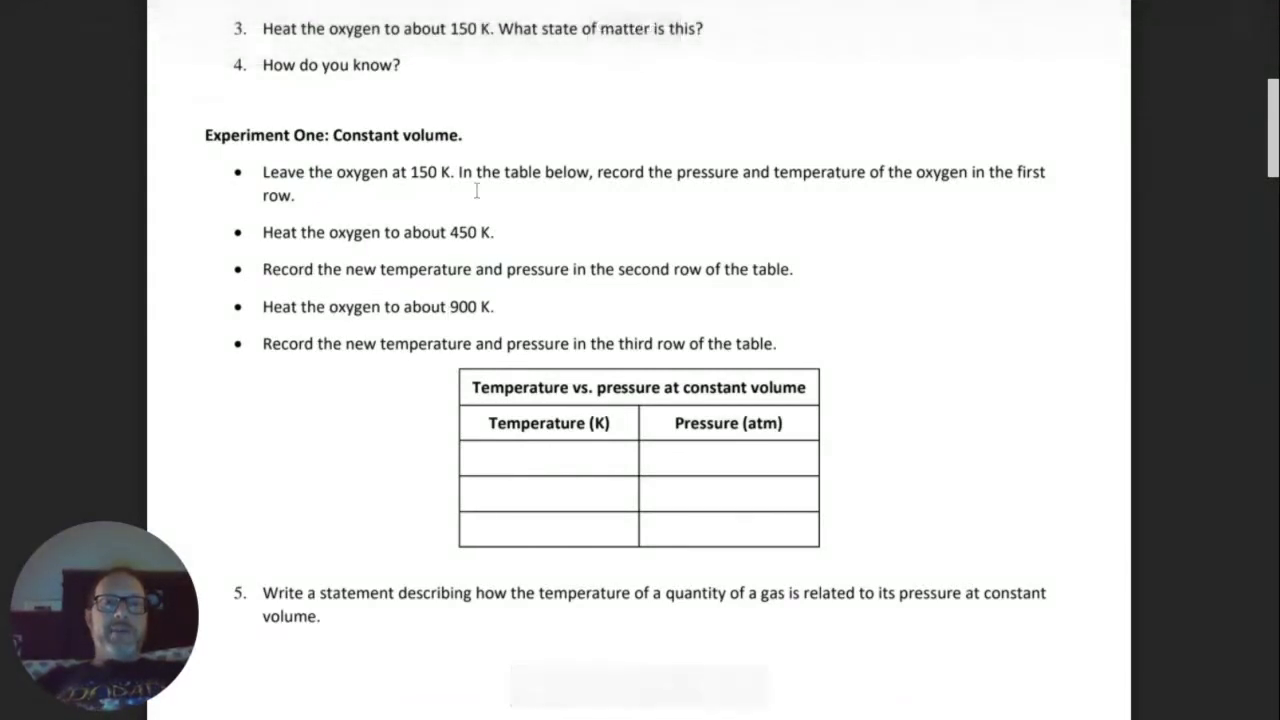
{"action": "key", "text": "alt+Tab"}
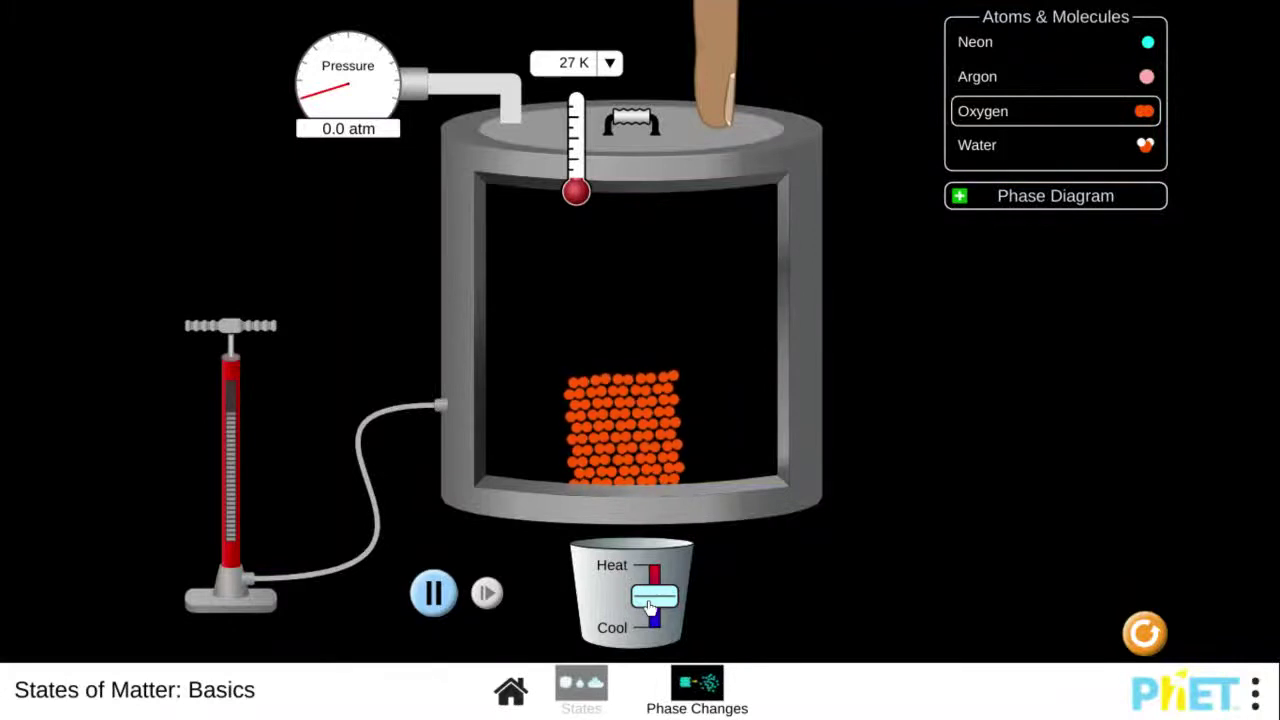
{"action": "mouse_move", "coordinate": [654, 596]}
{"action": "left_mouse_down"}
{"action": "mouse_move", "coordinate": [657, 547]}
{"action": "mouse_move", "coordinate": [650, 578]}
{"action": "left_mouse_up"}
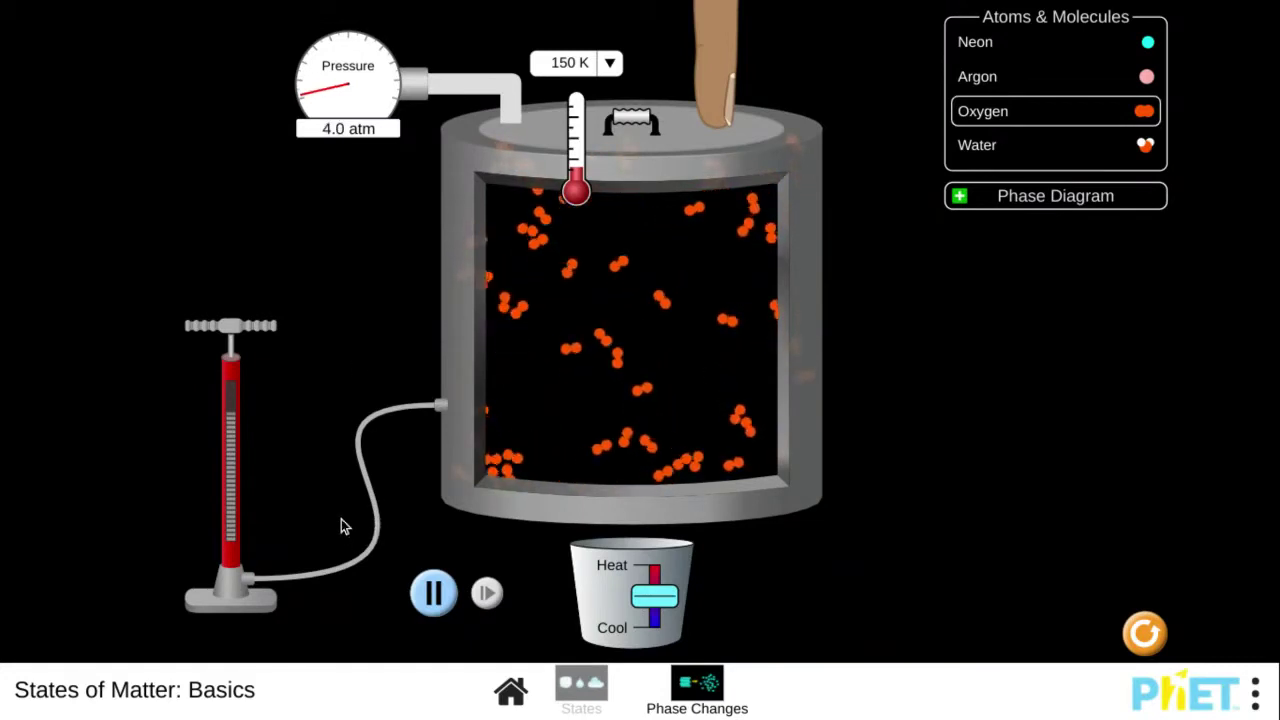
{"action": "left_click", "coordinate": [434, 594]}
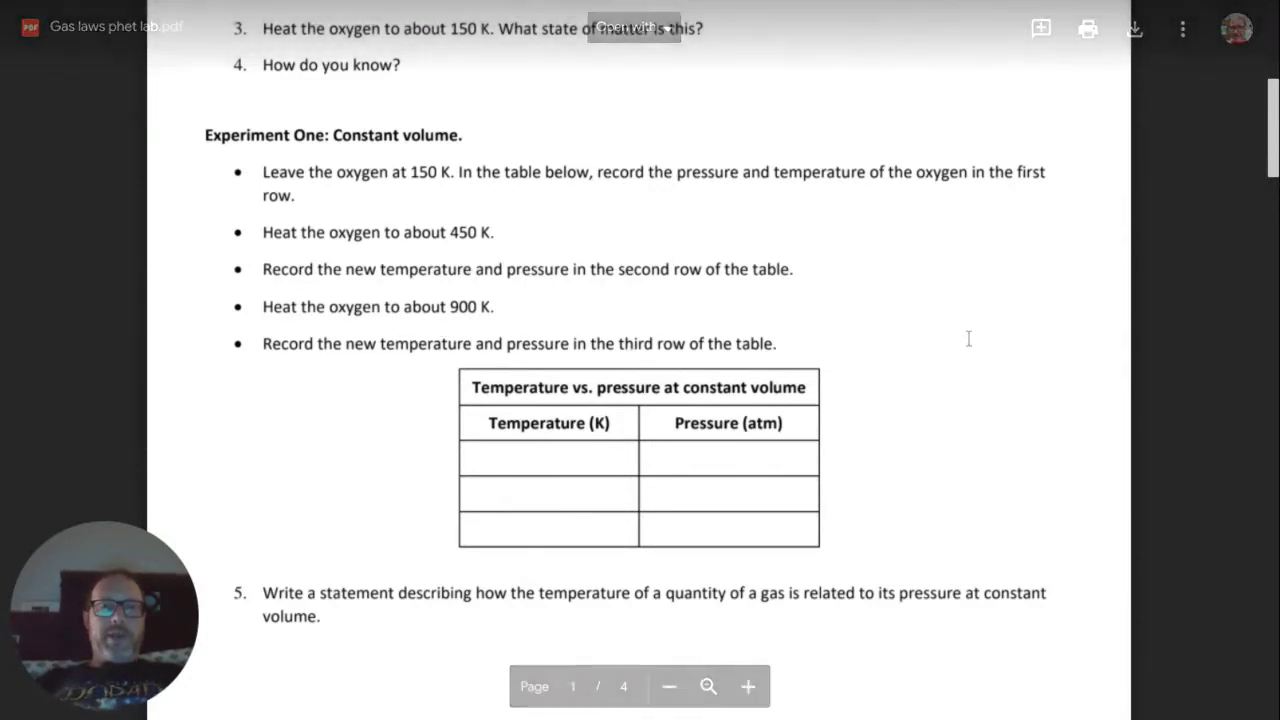
Review the worksheet from the Experiment One table and questions 5 and 6 through the Experiment two instructions
{"action": "scroll", "coordinate": [852, 363], "scroll_direction": "down", "scroll_amount": 3}
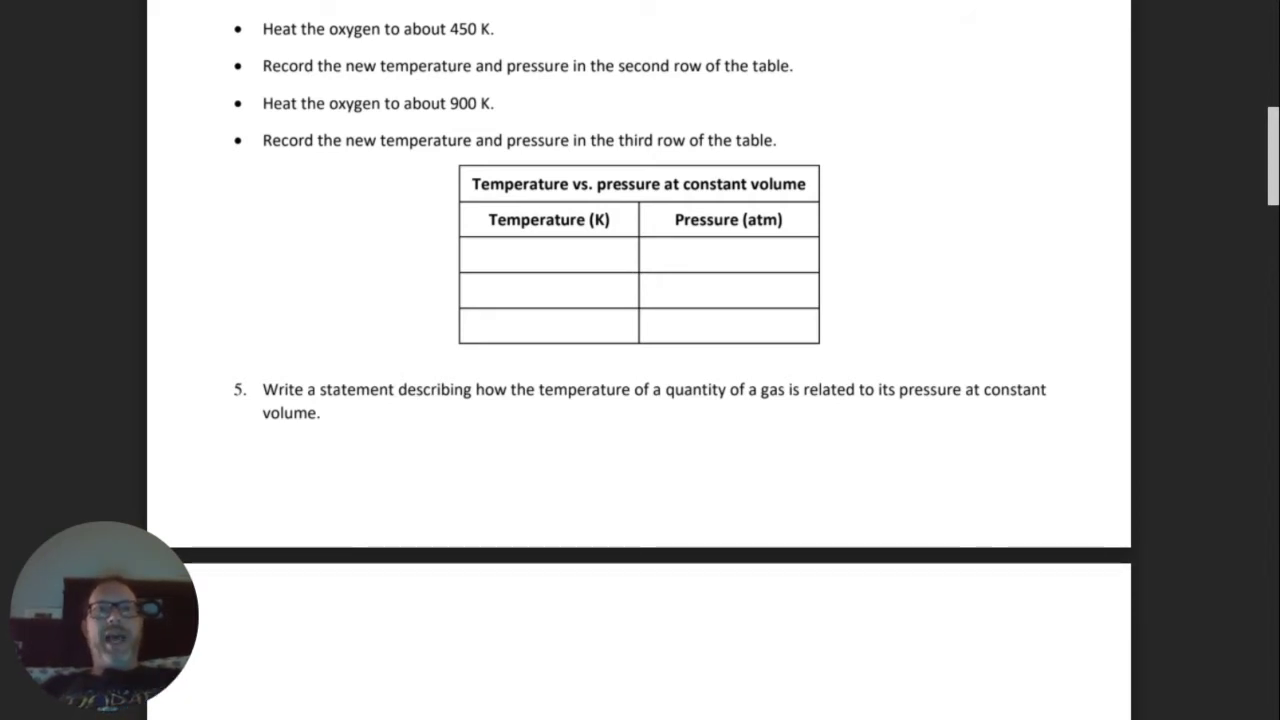
{"action": "scroll", "coordinate": [640, 360], "scroll_direction": "down", "scroll_amount": 5}
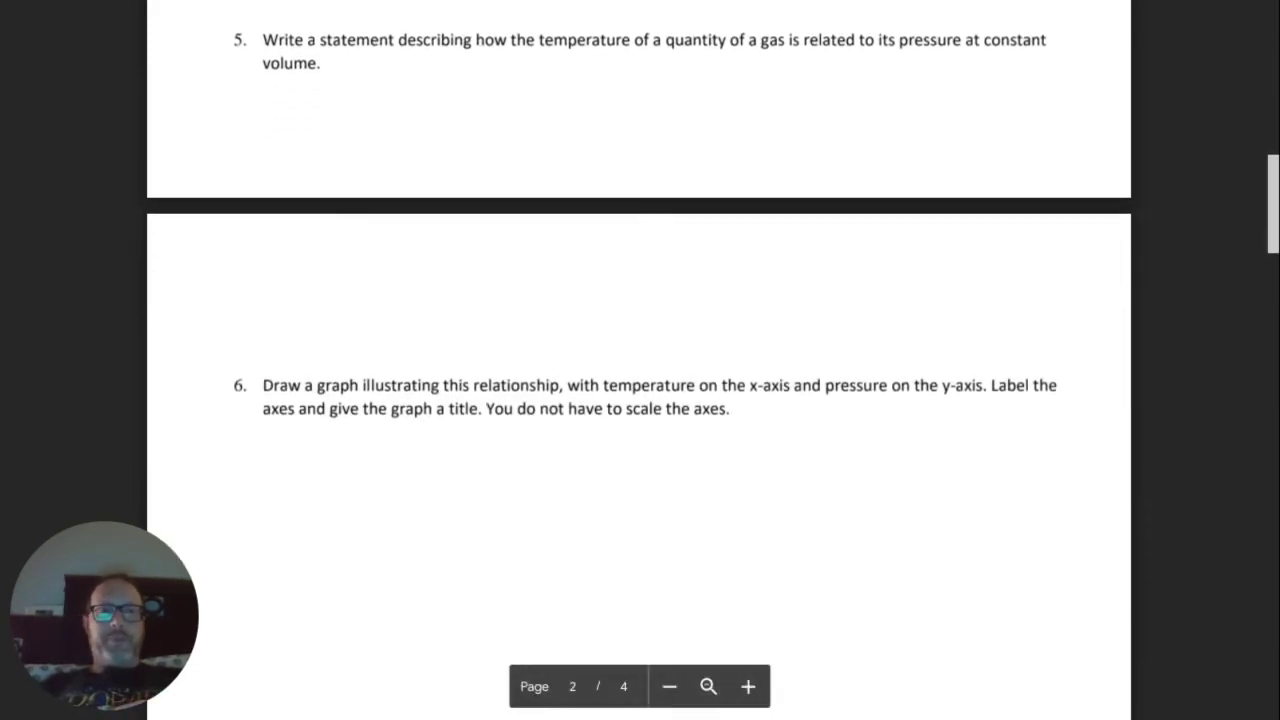
{"action": "scroll", "coordinate": [400, 417], "scroll_direction": "down", "scroll_amount": 2}
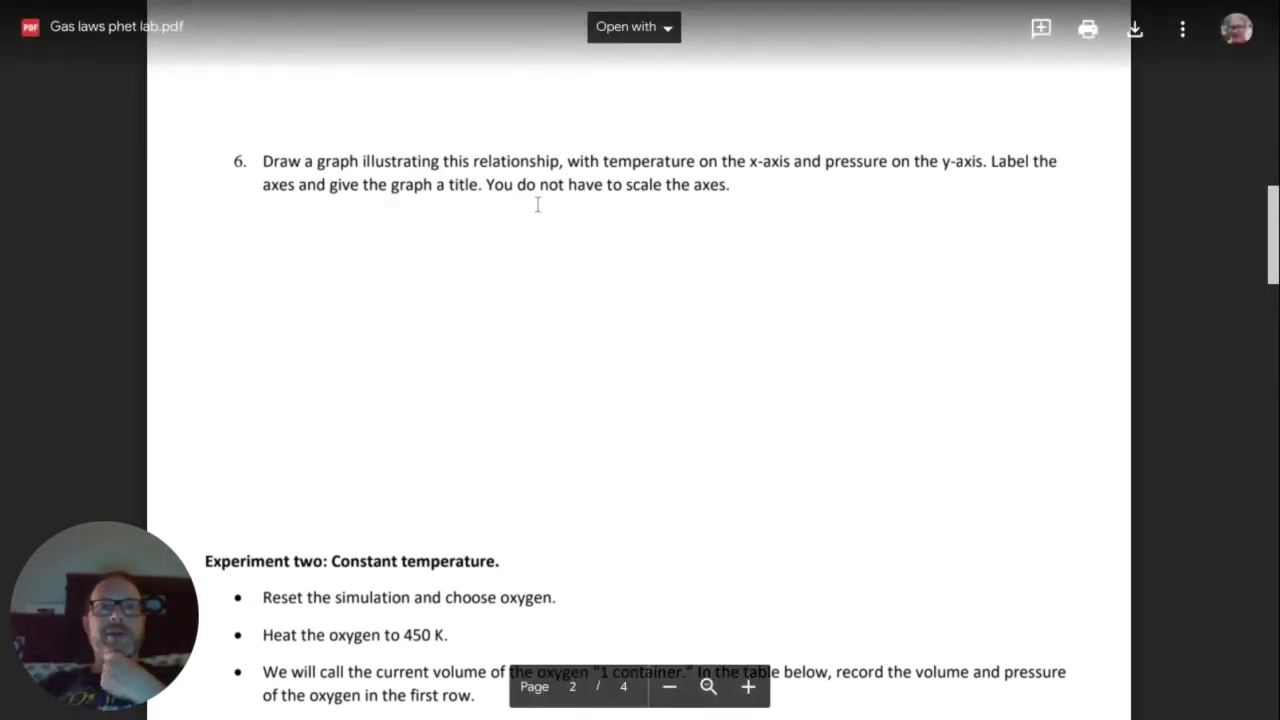
{"action": "scroll", "coordinate": [798, 228], "scroll_direction": "down", "scroll_amount": 3}
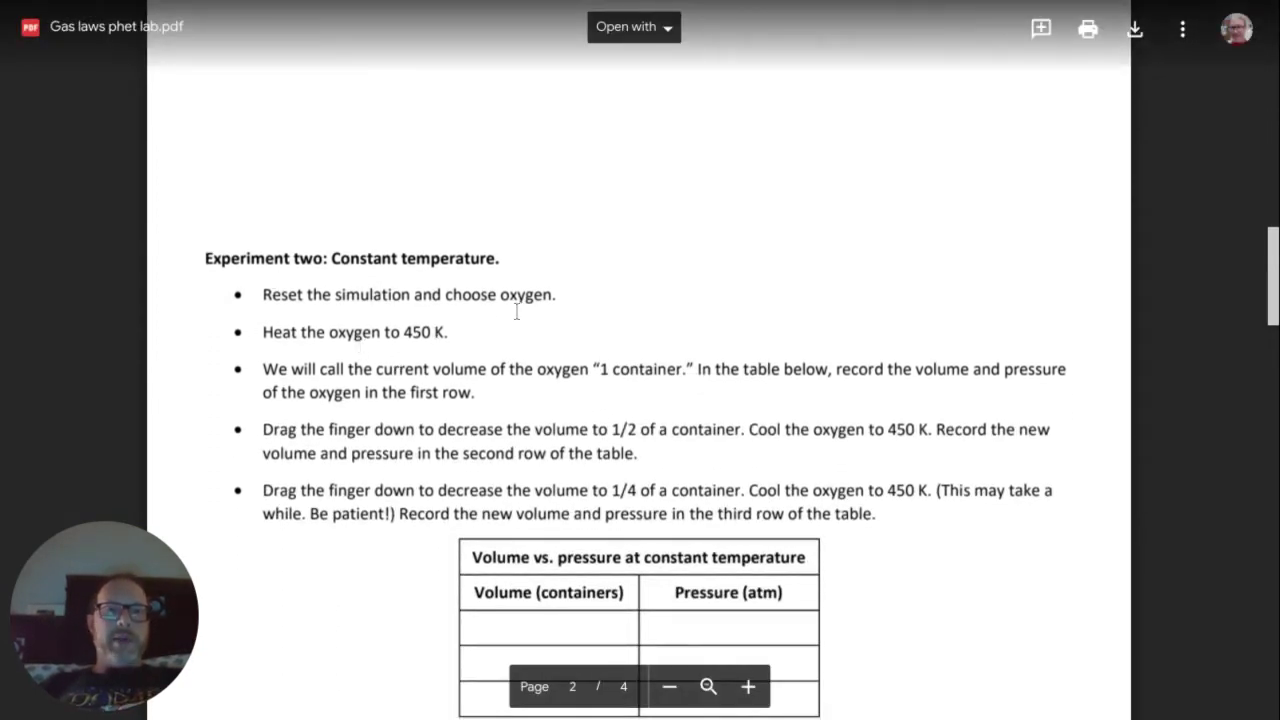
{"action": "scroll", "coordinate": [634, 306], "scroll_direction": "down", "scroll_amount": 1}
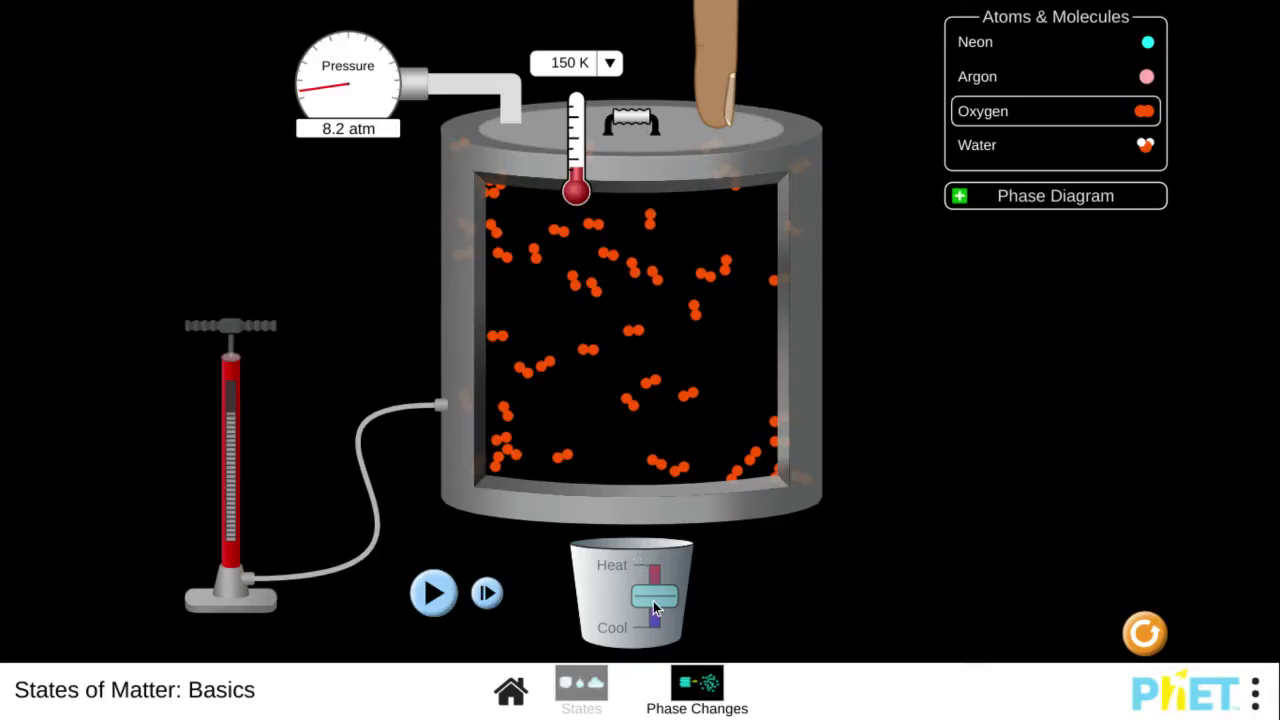
Resume the simulation, heat the oxygen to 450 K at constant volume, and pause it for the pressure reading
{"action": "left_click", "coordinate": [433, 593]}
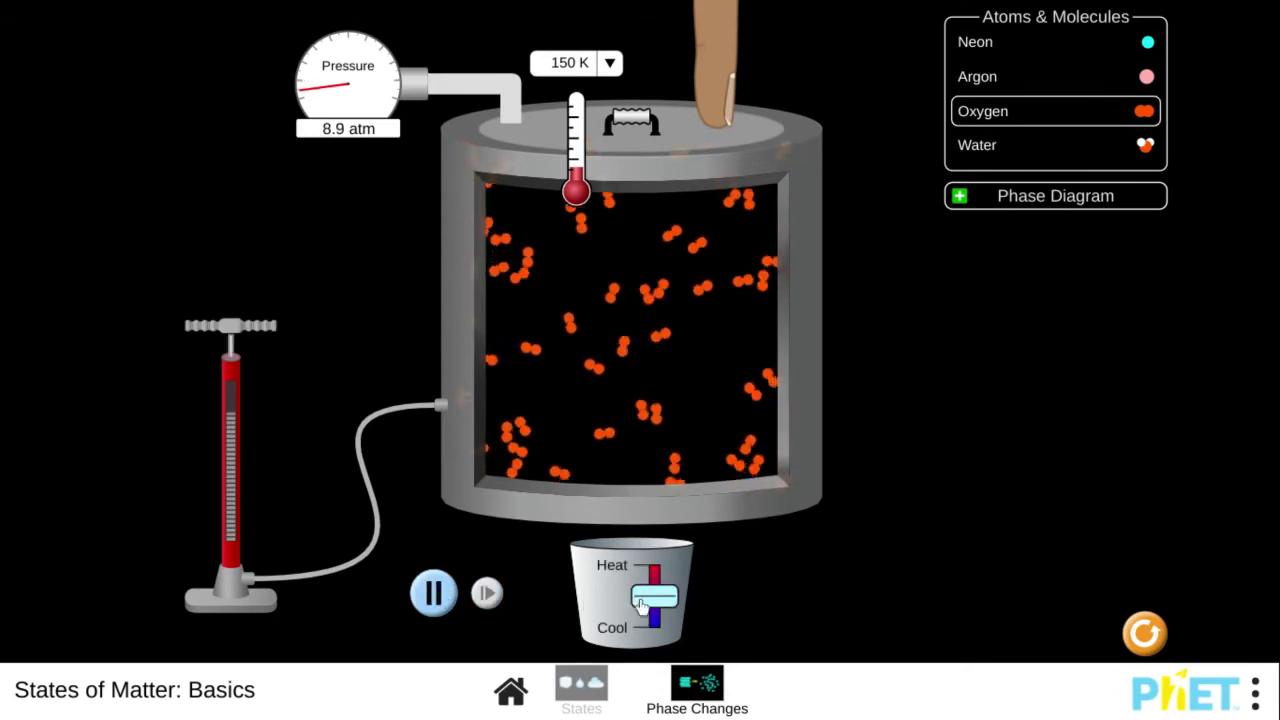
{"action": "left_click_drag", "start_coordinate": [641, 605], "coordinate": [680, 416]}
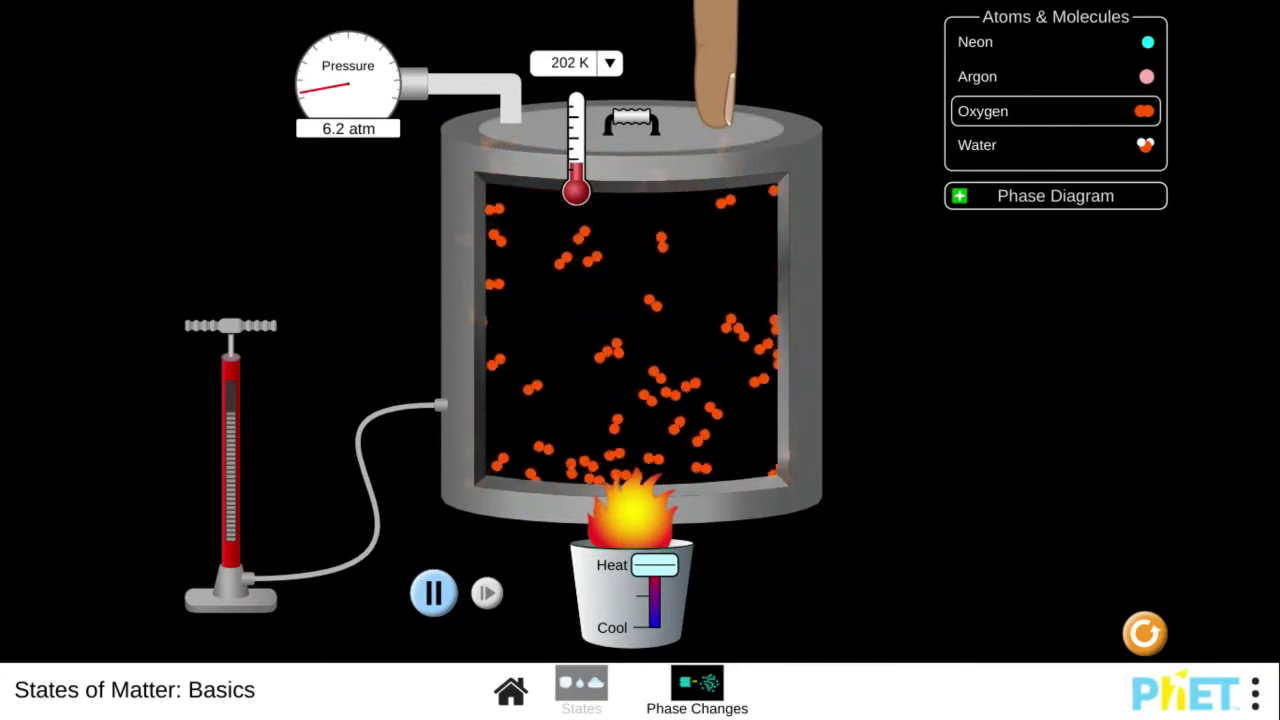
{"action": "left_click_drag", "start_coordinate": [654, 565], "coordinate": [654, 565]}
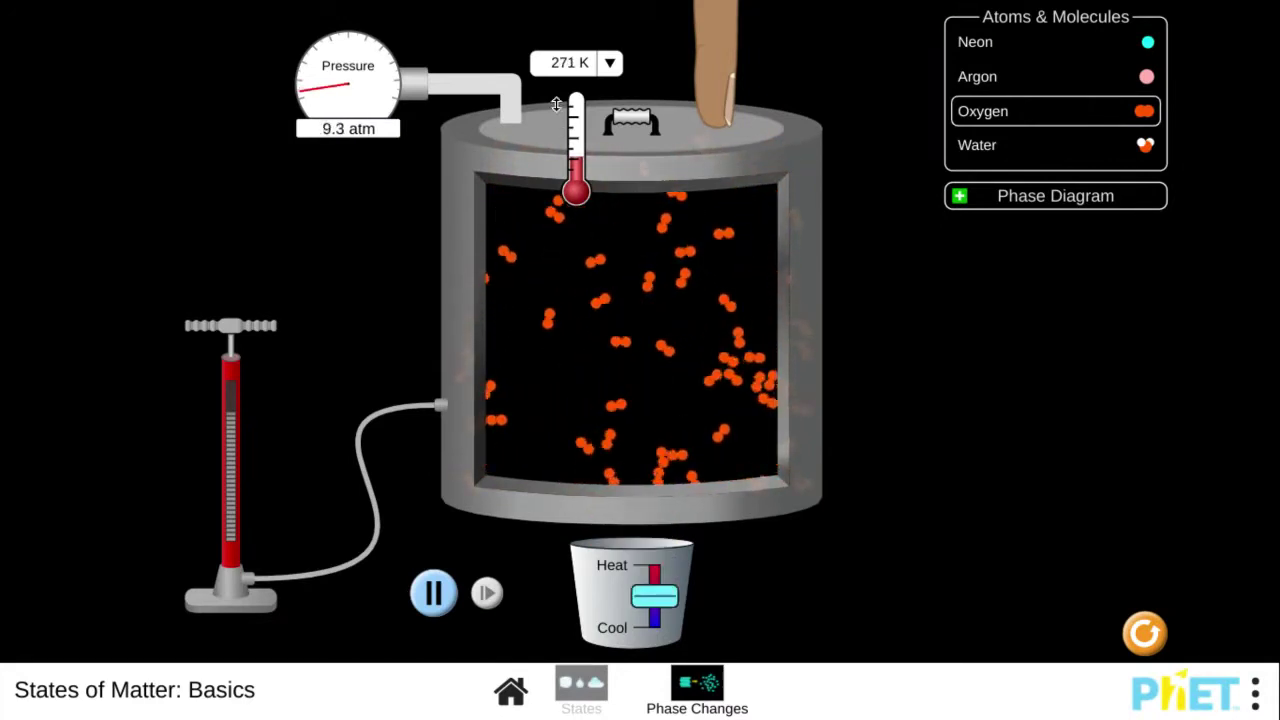
{"action": "left_click", "coordinate": [566, 64]}
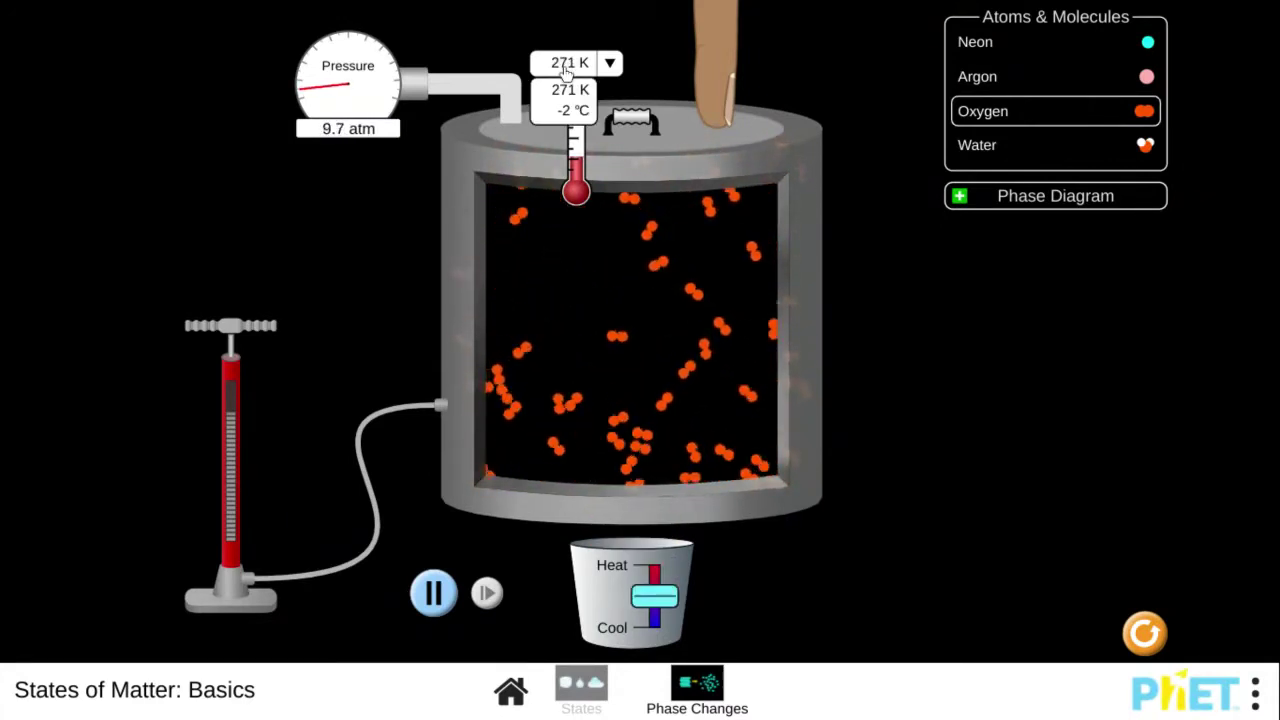
{"action": "left_click", "coordinate": [566, 68]}
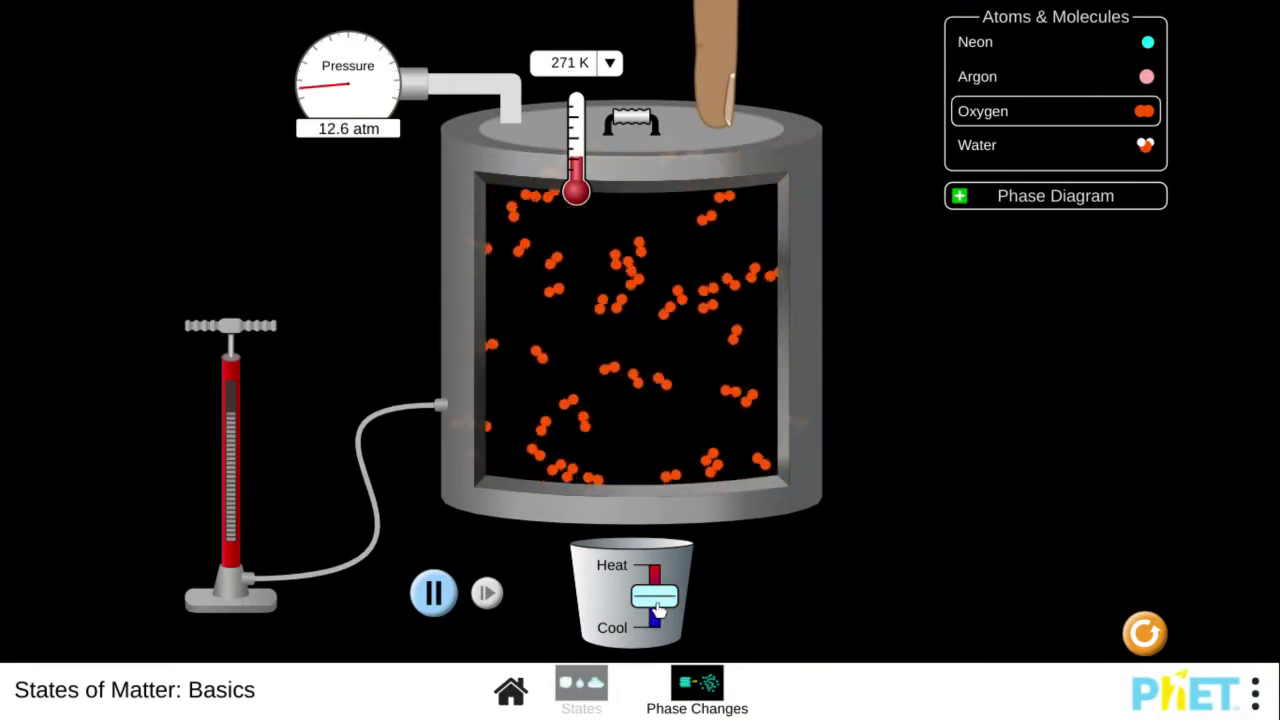
{"action": "left_click_drag", "start_coordinate": [657, 611], "coordinate": [688, 453]}
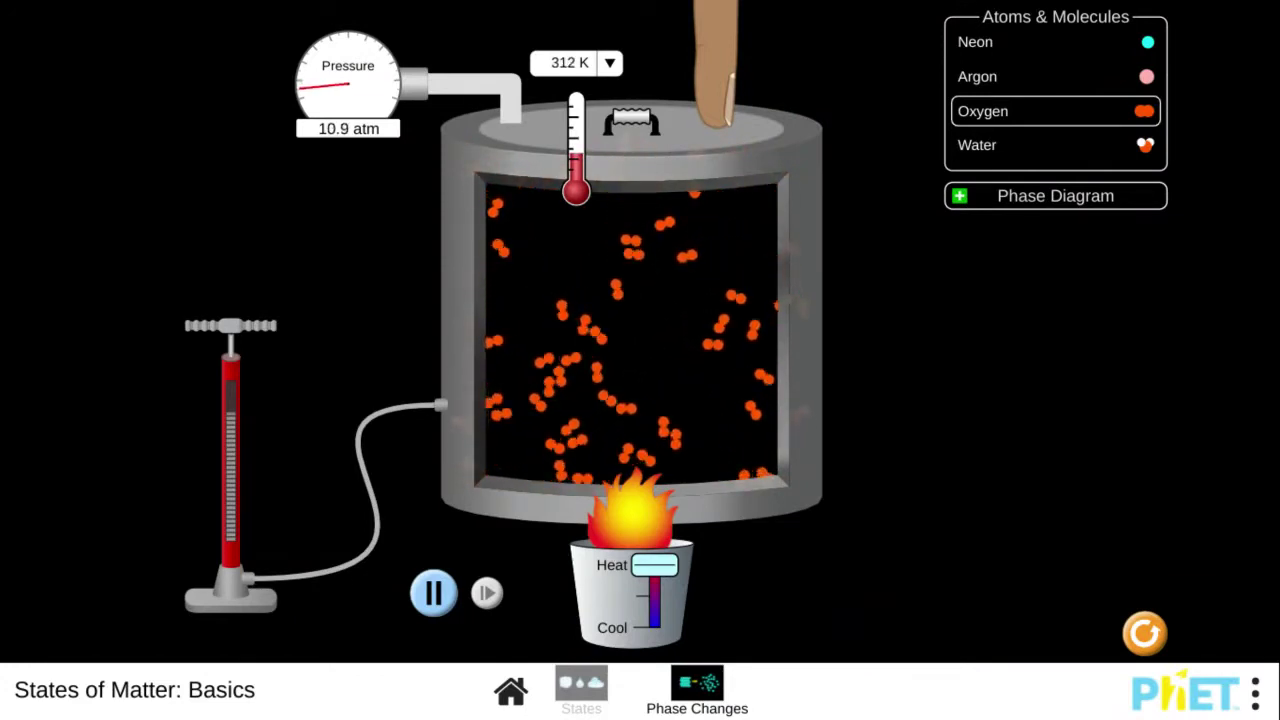
{"action": "left_click_drag", "start_coordinate": [654, 565], "coordinate": [654, 565]}
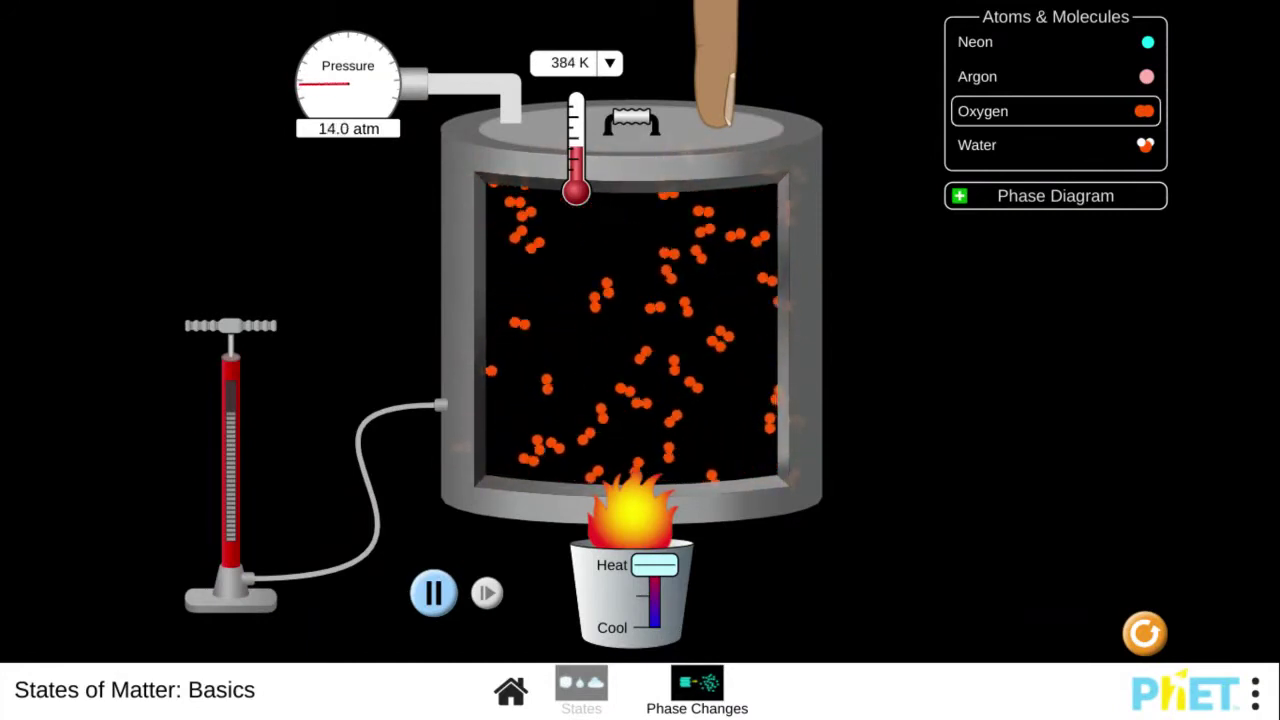
{"action": "left_click_drag", "start_coordinate": [654, 565], "coordinate": [654, 565]}
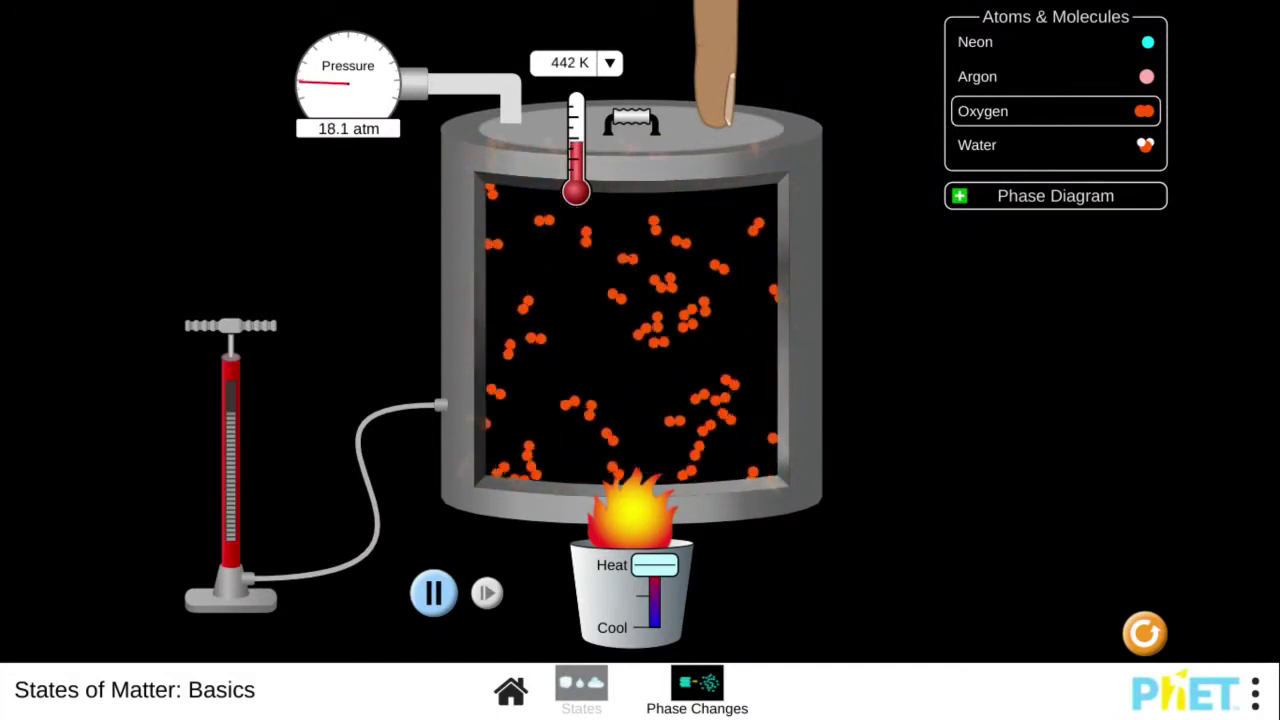
{"action": "mouse_move", "coordinate": [654, 565]}
{"action": "left_mouse_down"}
{"action": "mouse_move", "coordinate": [654, 622]}
{"action": "mouse_move", "coordinate": [655, 590]}
{"action": "left_mouse_up"}
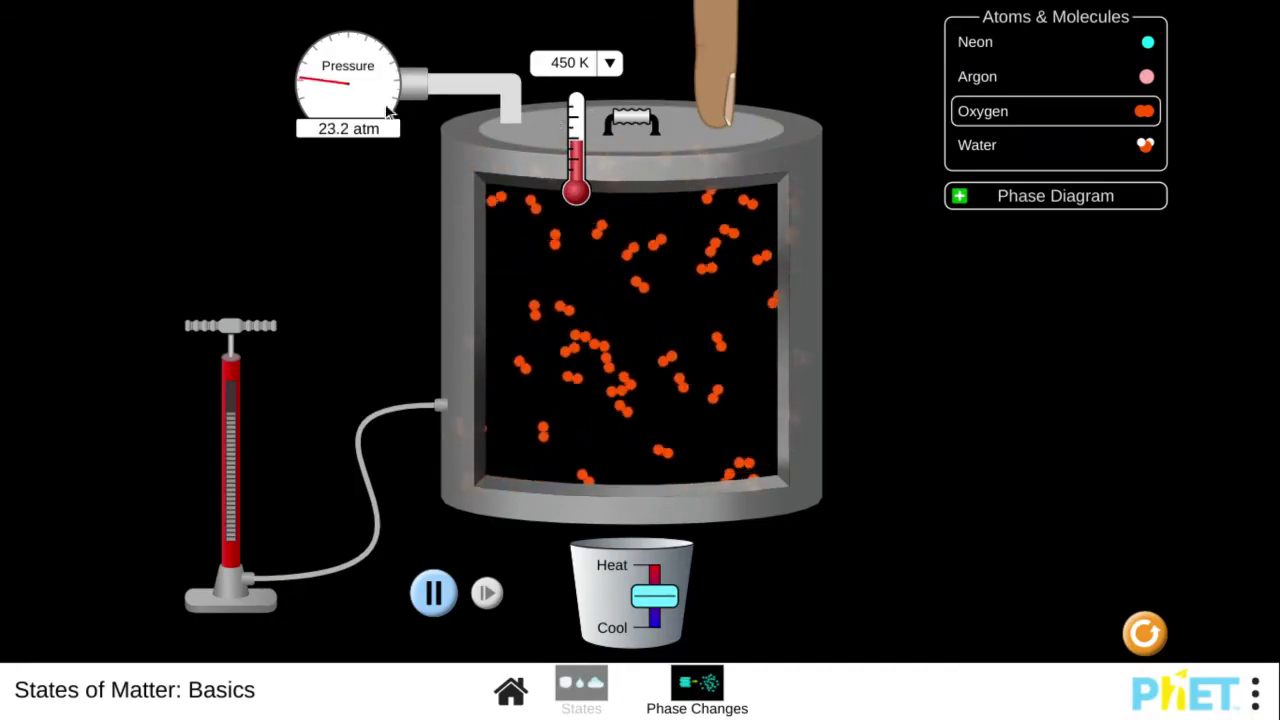
{"action": "left_click", "coordinate": [430, 596]}
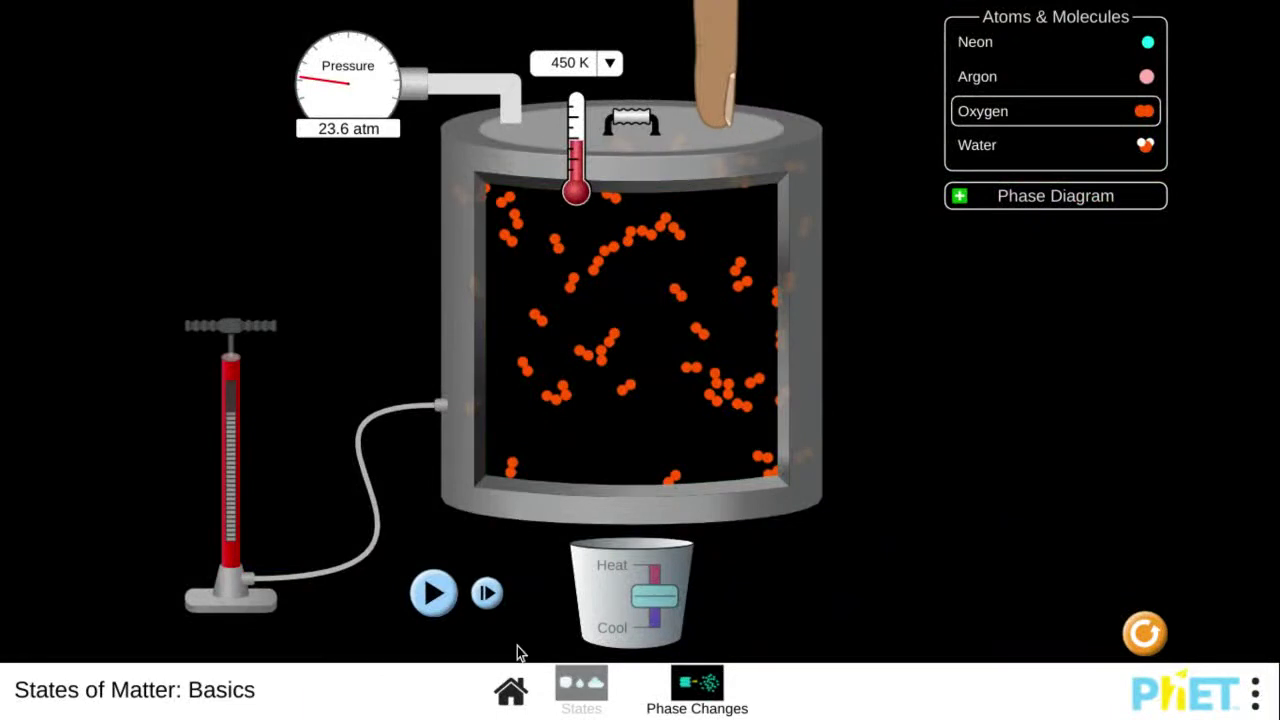
Resume the simulation, lower the lid partway to compress the oxygen, and cool the compressed gas
{"action": "left_click", "coordinate": [435, 595]}
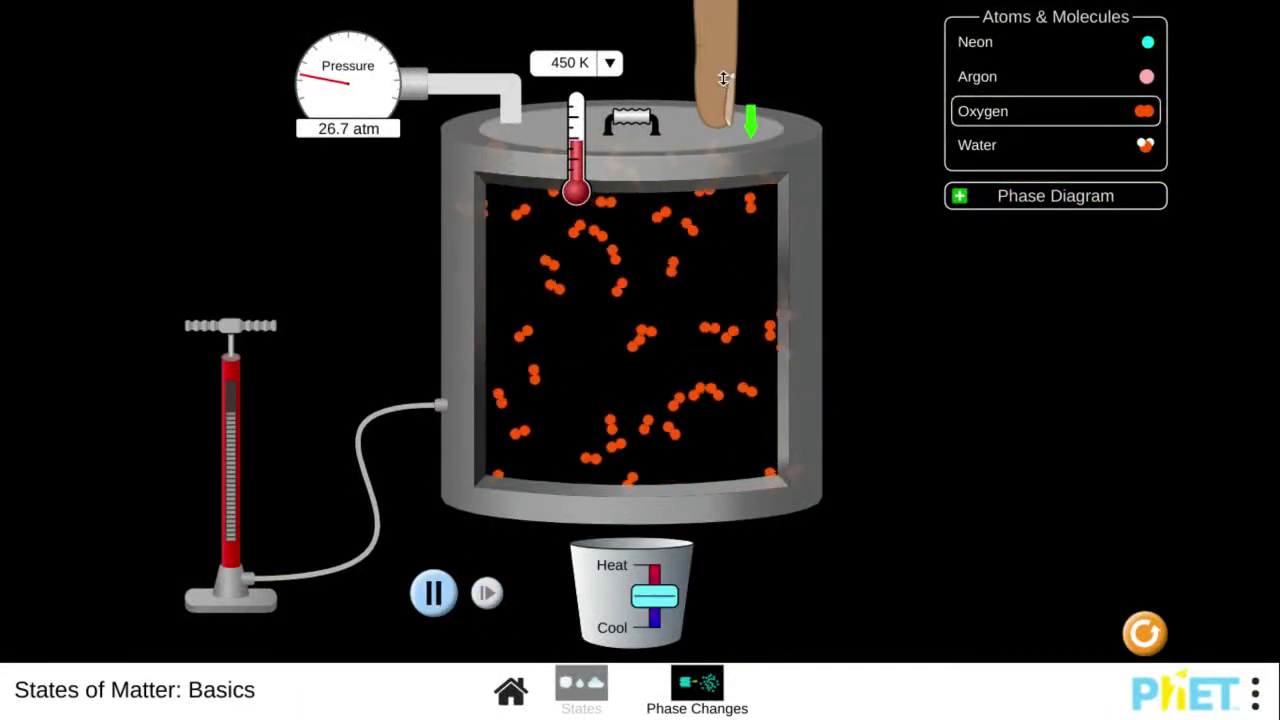
{"action": "left_click_drag", "start_coordinate": [716, 92], "coordinate": [717, 136]}
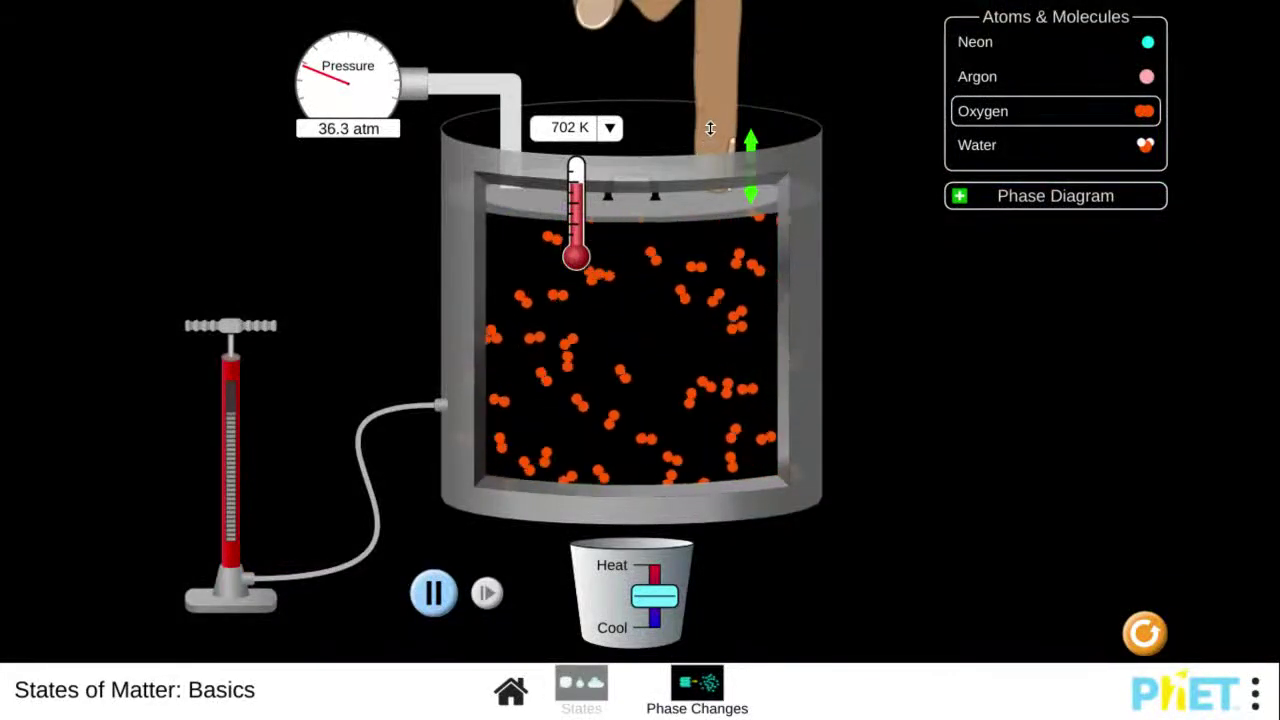
{"action": "left_click_drag", "start_coordinate": [710, 128], "coordinate": [712, 155]}
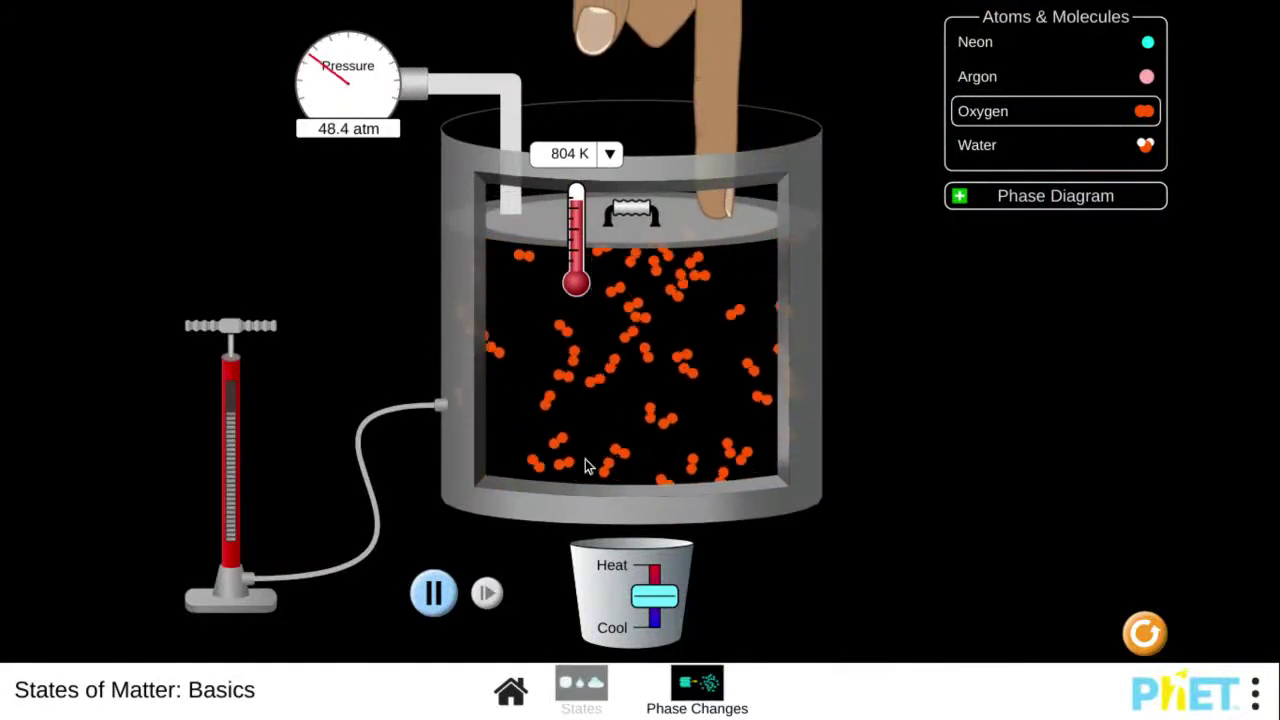
{"action": "left_click_drag", "start_coordinate": [647, 617], "coordinate": [652, 714]}
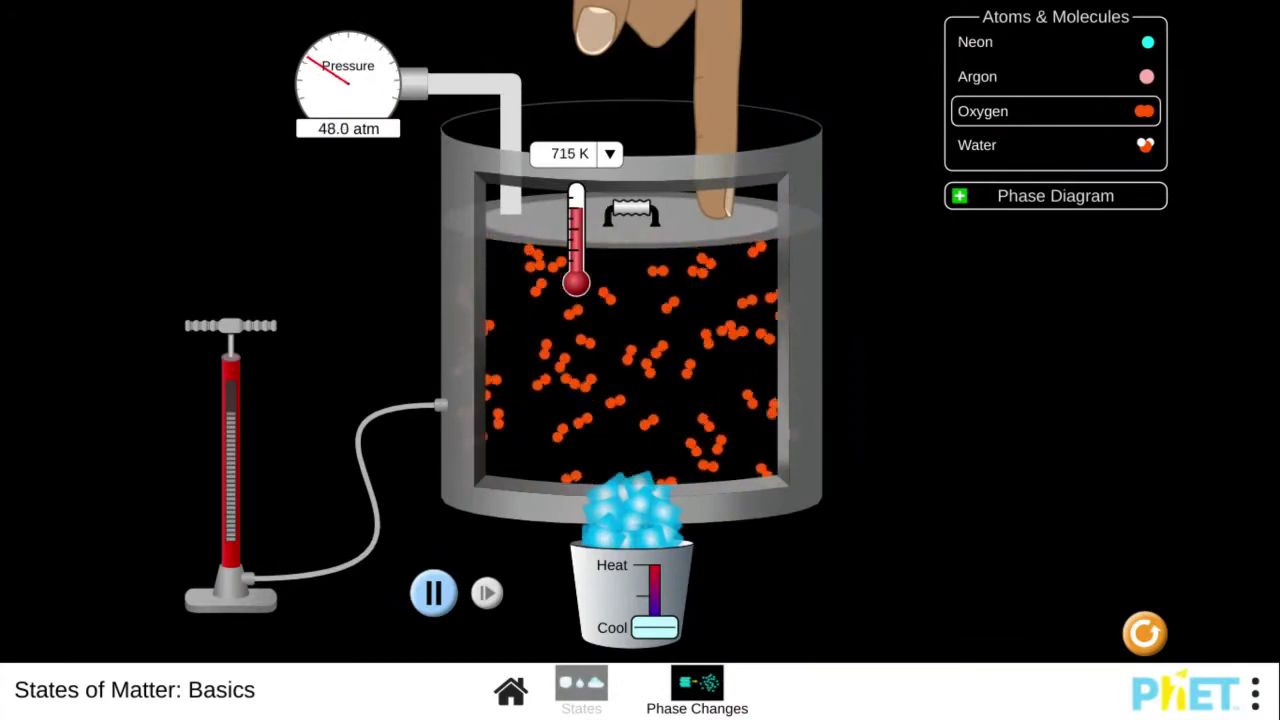
{"action": "left_click_drag", "start_coordinate": [654, 627], "coordinate": [654, 627]}
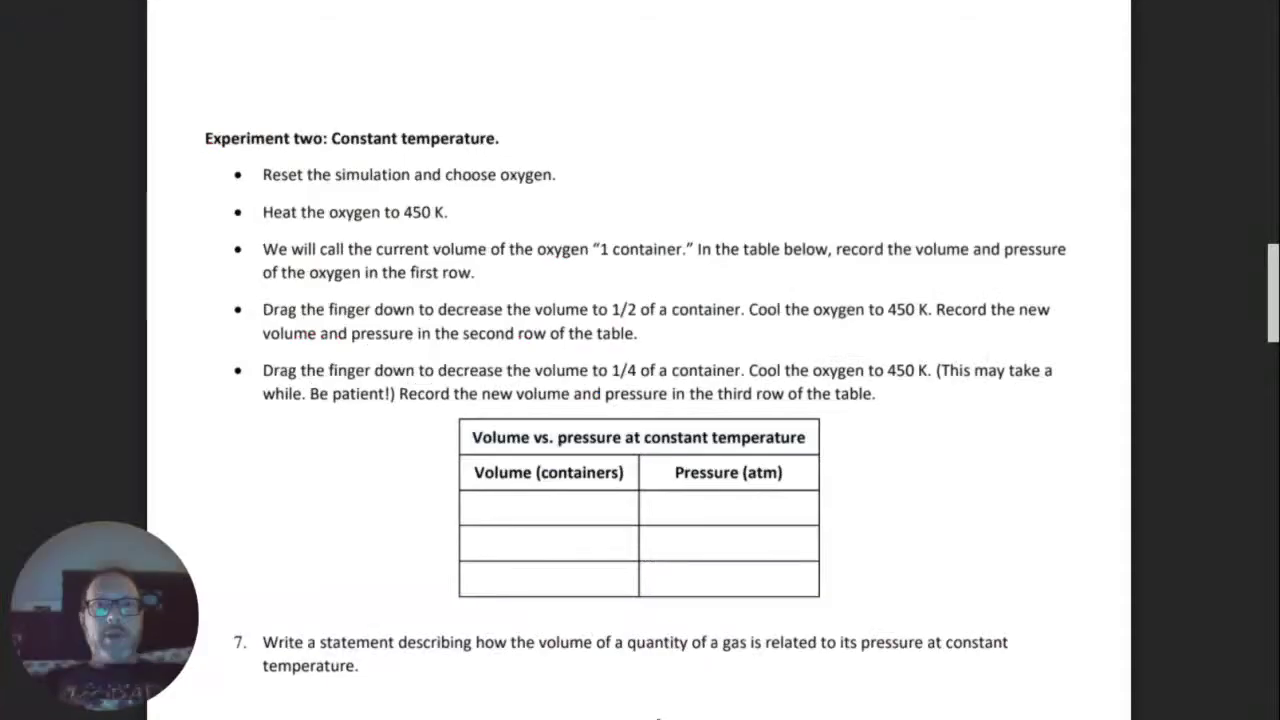
Review the rest of the worksheet, from questions 7 and 8 through the Experiment three instructions and table to extension question 11
{"action": "scroll", "coordinate": [961, 218], "scroll_direction": "down", "scroll_amount": 7}
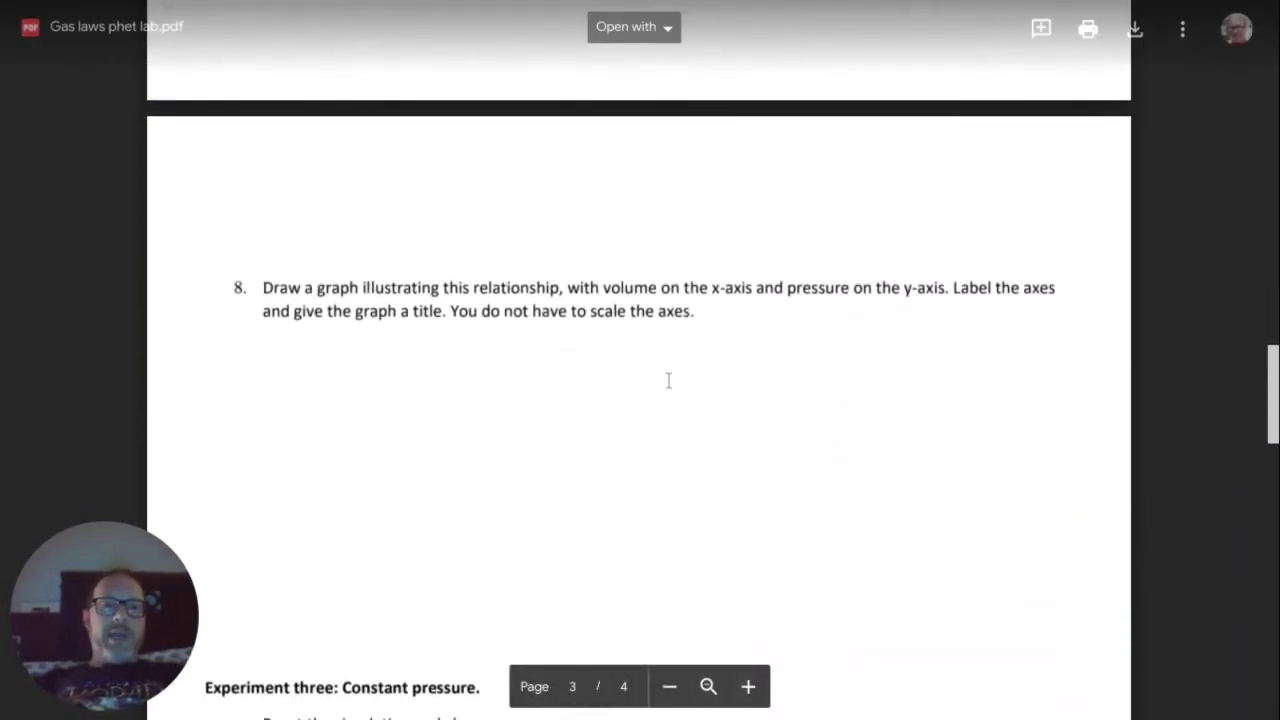
{"action": "scroll", "coordinate": [669, 377], "scroll_direction": "up", "scroll_amount": 5}
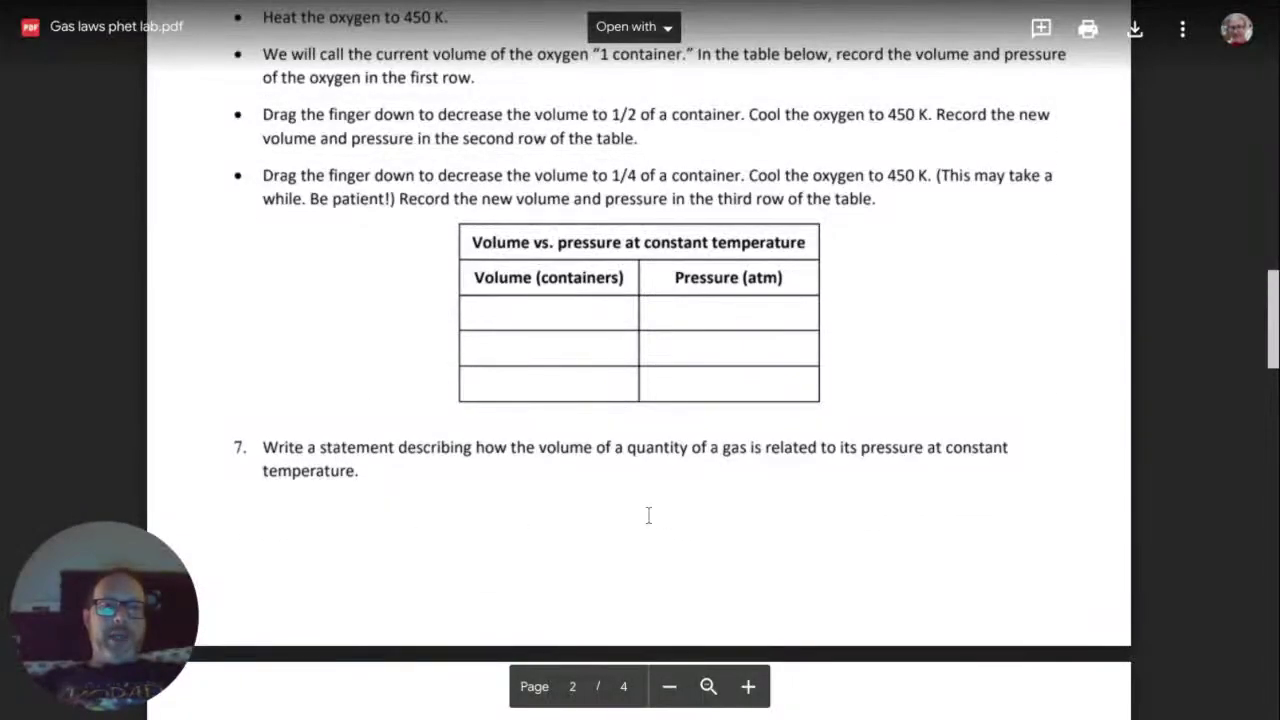
{"action": "scroll", "coordinate": [648, 515], "scroll_direction": "down", "scroll_amount": 6}
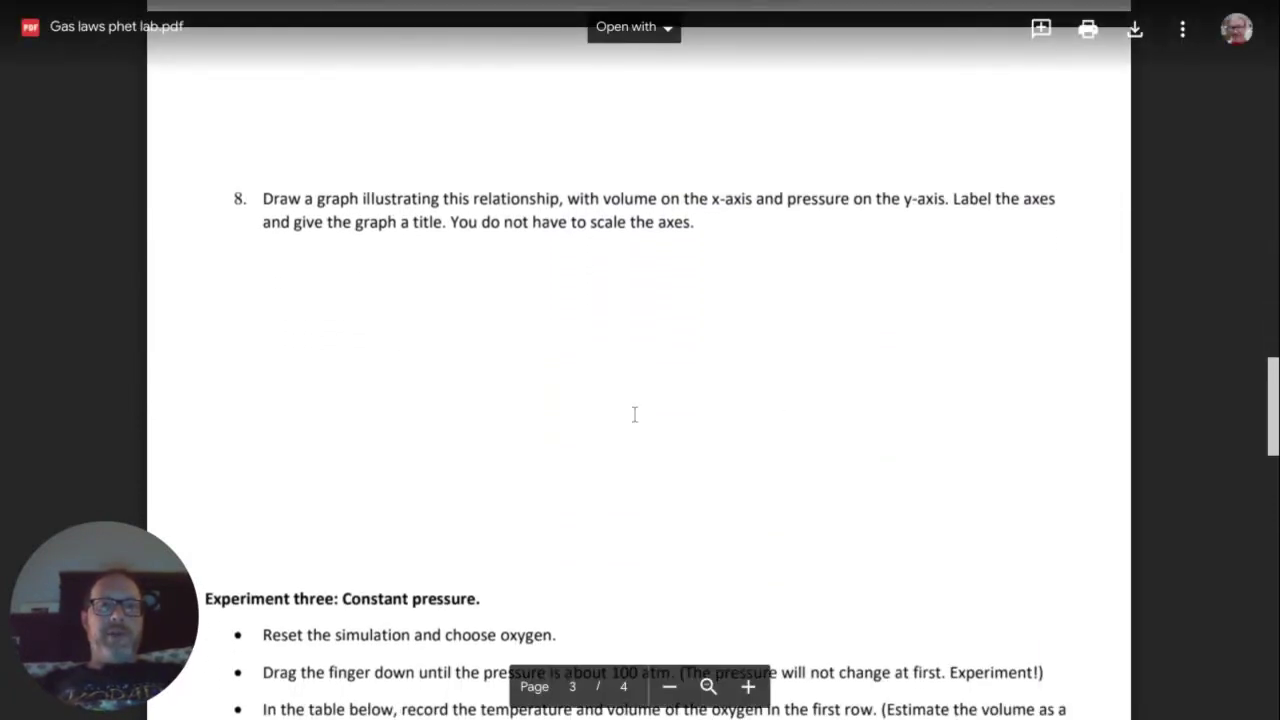
{"action": "scroll", "coordinate": [634, 414], "scroll_direction": "down", "scroll_amount": 3}
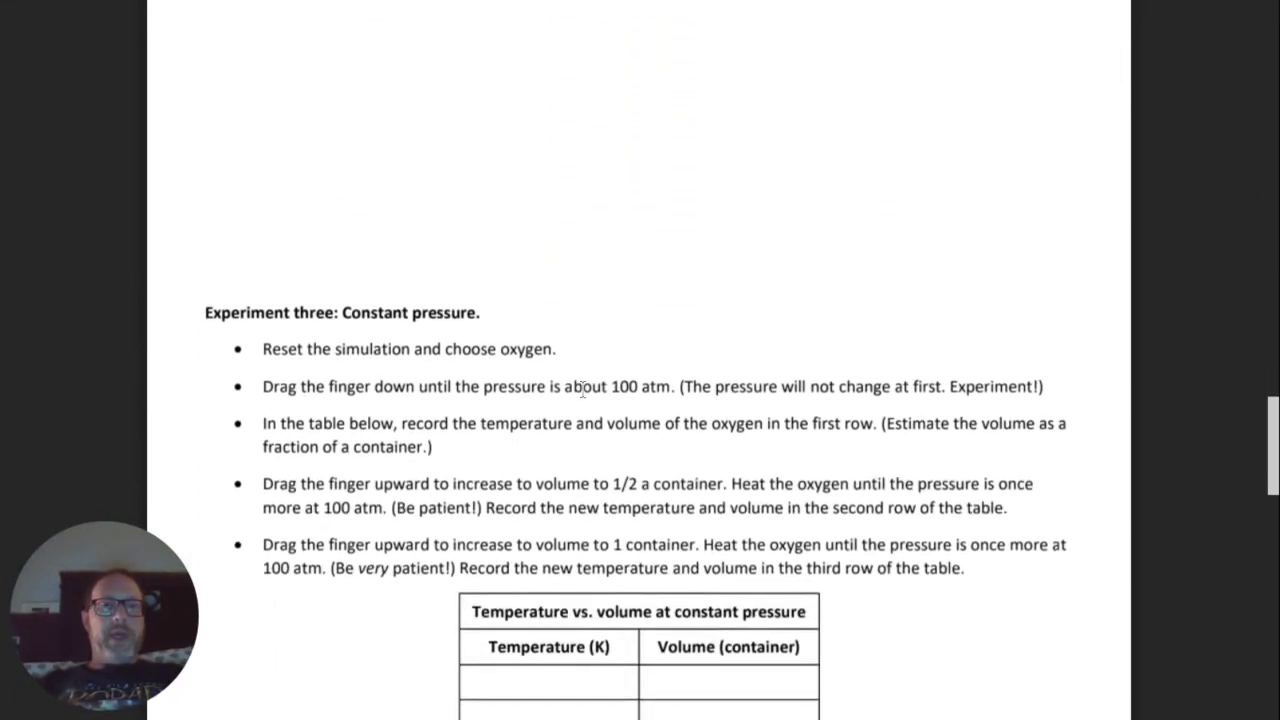
{"action": "scroll", "coordinate": [420, 540], "scroll_direction": "down", "scroll_amount": 2}
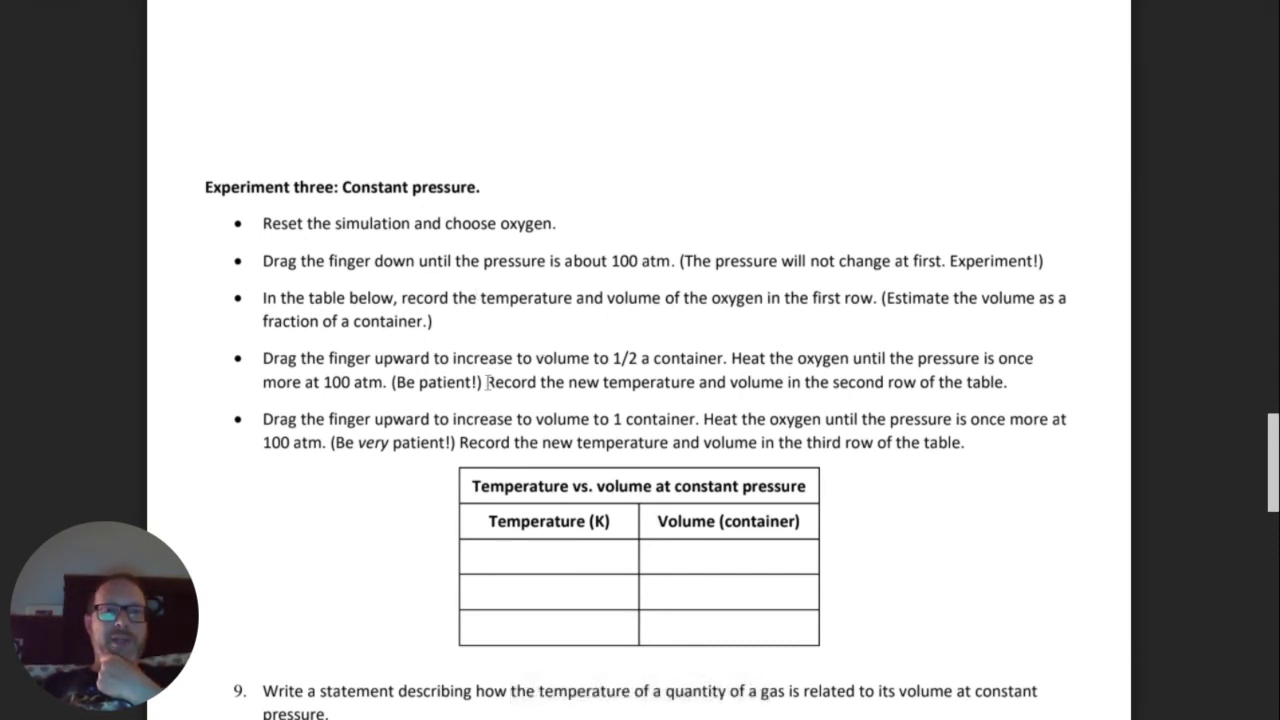
{"action": "scroll", "coordinate": [296, 370], "scroll_direction": "down", "scroll_amount": 2}
{"action": "scroll", "coordinate": [295, 370], "scroll_direction": "down", "scroll_amount": 5}
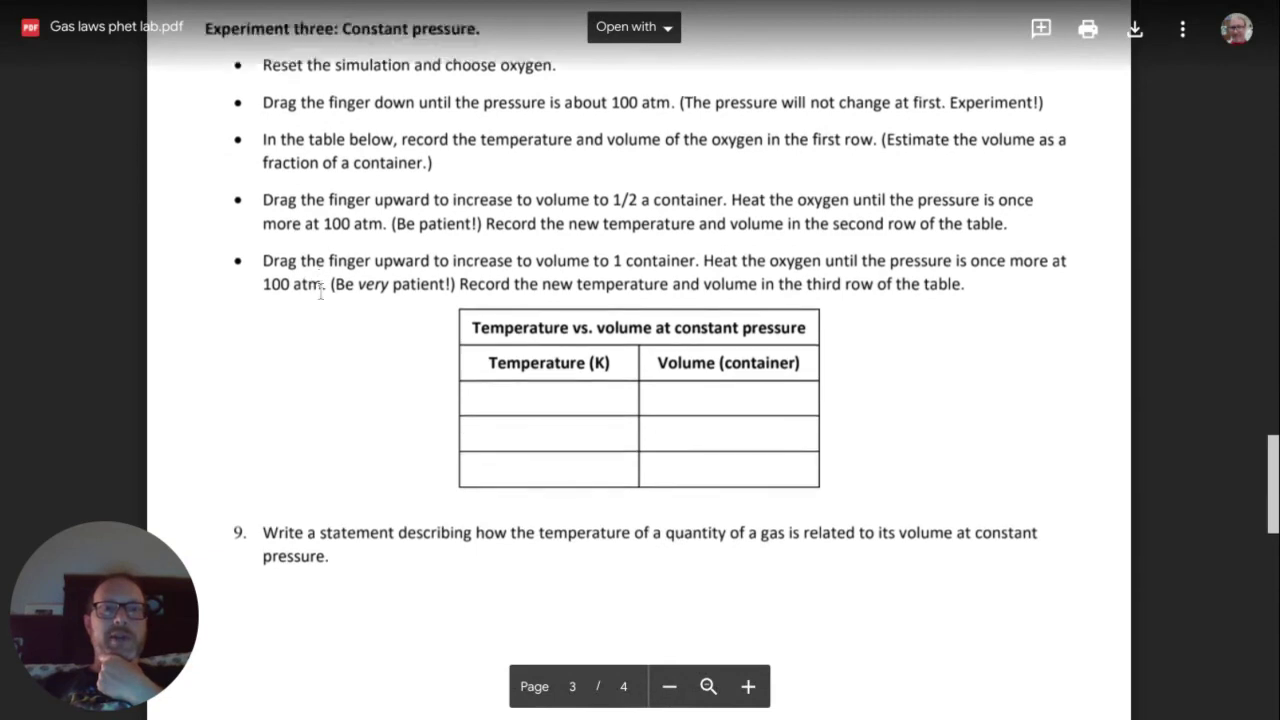
{"action": "scroll", "coordinate": [401, 330], "scroll_direction": "down", "scroll_amount": 1}
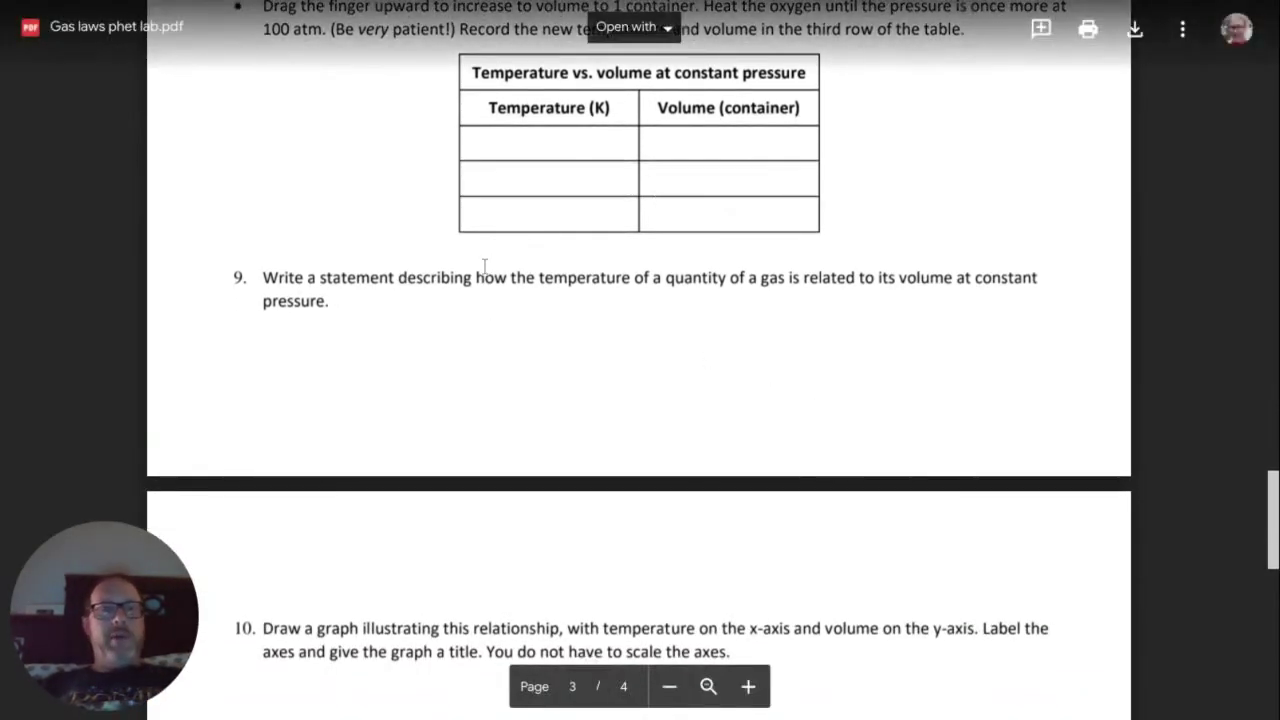
{"action": "scroll", "coordinate": [474, 334], "scroll_direction": "down", "scroll_amount": 8}
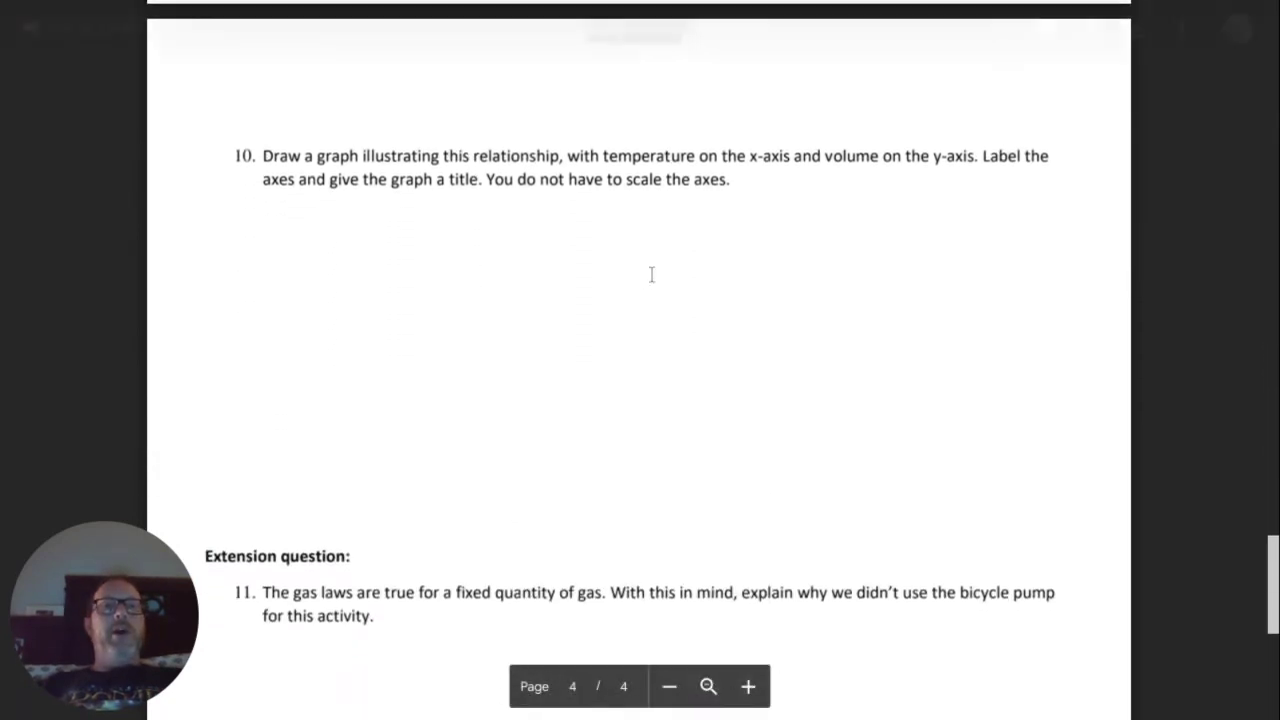
{"action": "scroll", "coordinate": [428, 224], "scroll_direction": "down", "scroll_amount": 4}
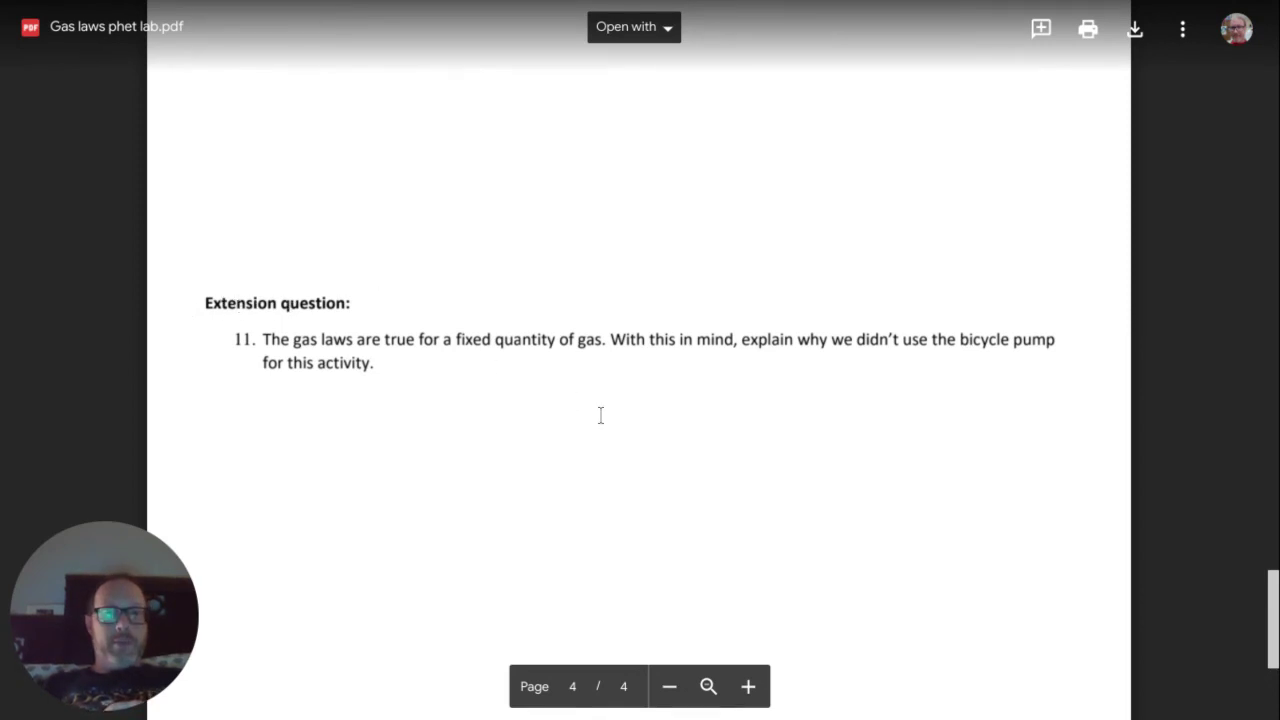
{"action": "scroll", "coordinate": [601, 415], "scroll_direction": "down", "scroll_amount": 1}
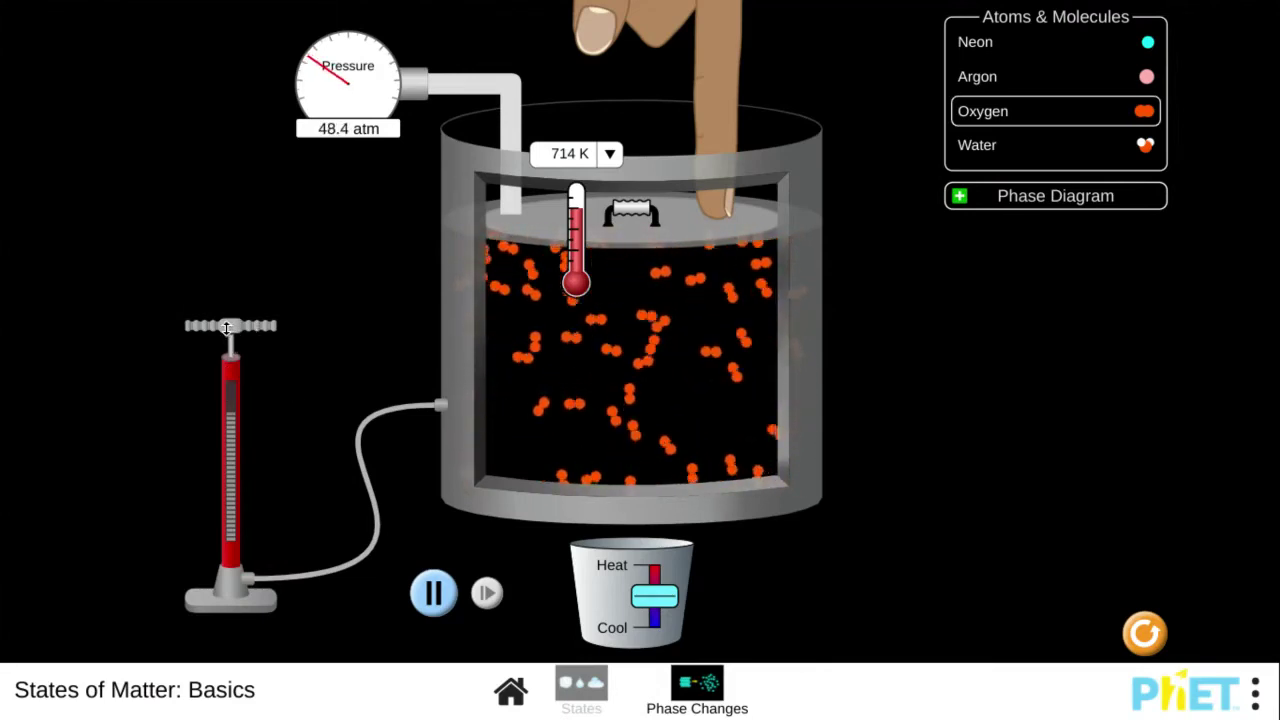
In the States of Matter: Basics simulation, pump additional oxygen into the container with the bicycle pump
{"action": "left_click_drag", "start_coordinate": [231, 333], "coordinate": [429, 374]}
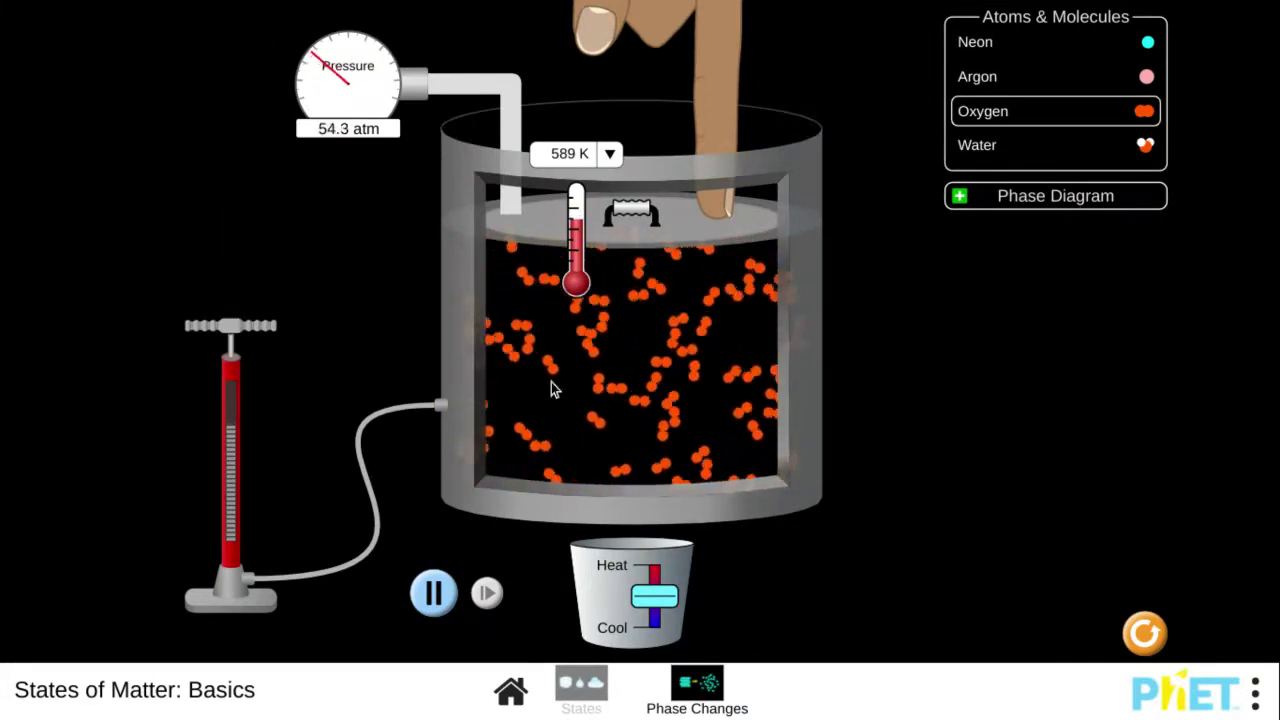